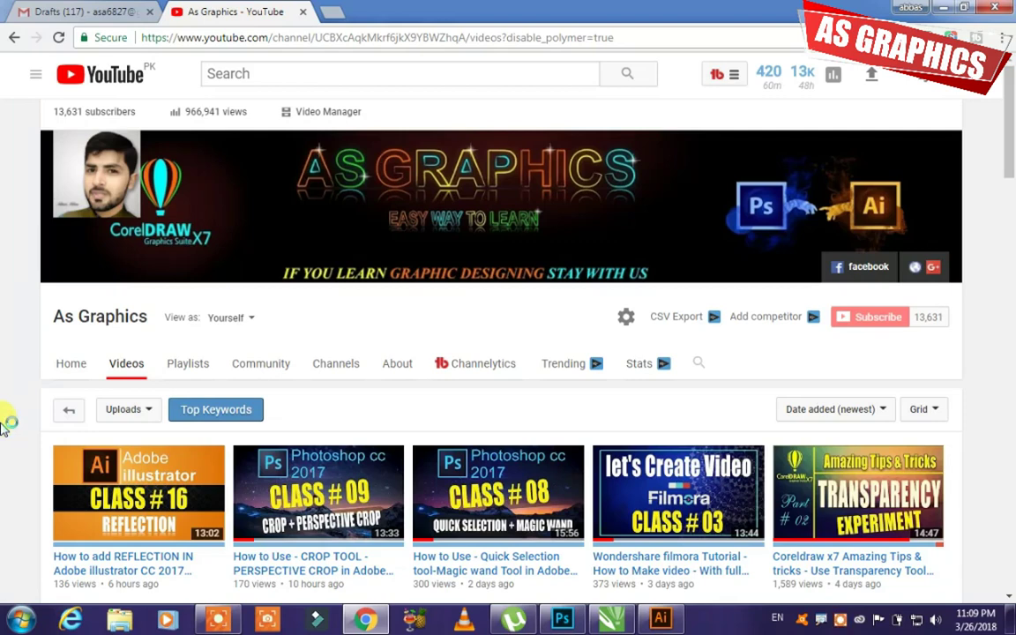
Step: Switch to CorelDRAW and select all the objects of the football tournament banner on Page 1
scroll(5, 422, "down", 3)
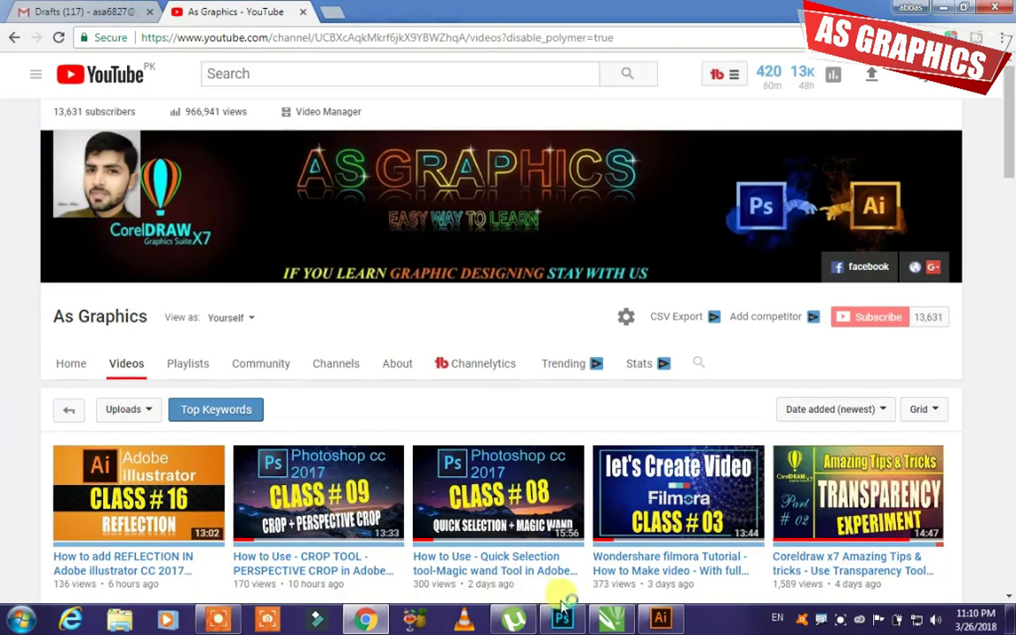
left_click(611, 620)
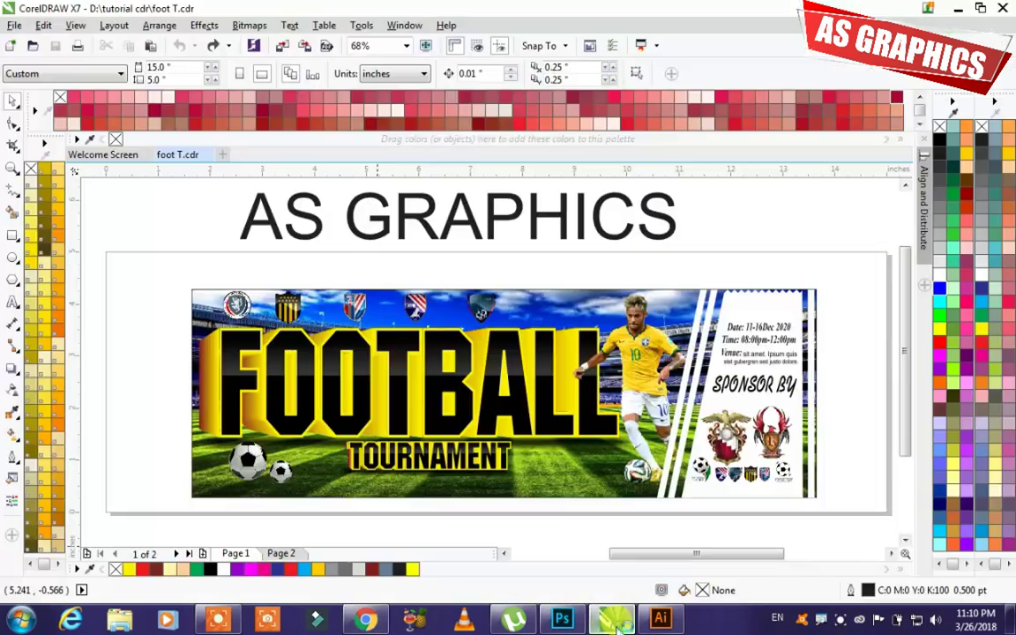
left_click(132, 291)
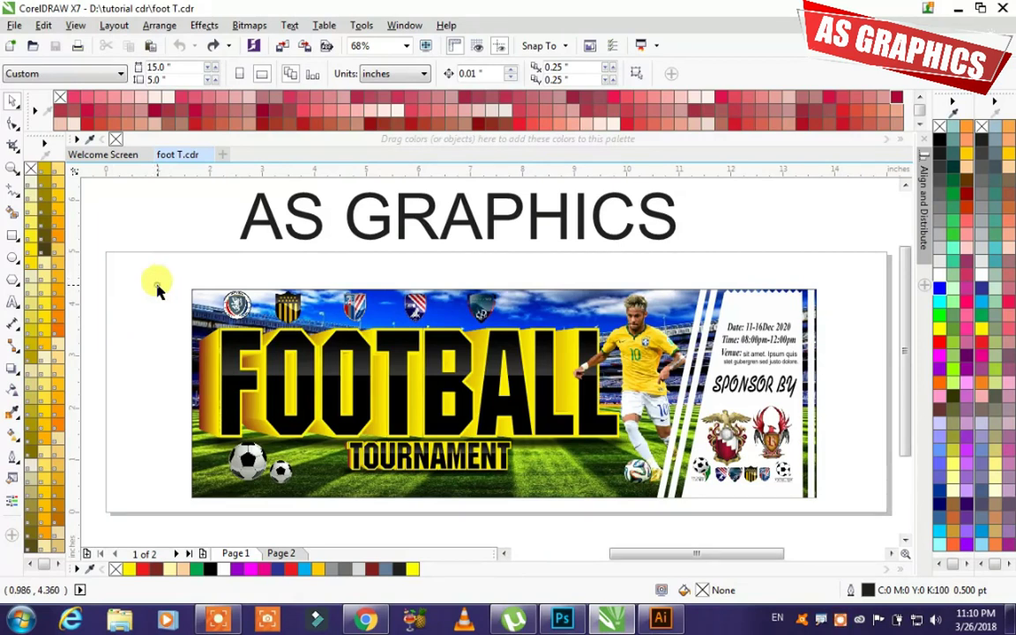
left_click(194, 295)
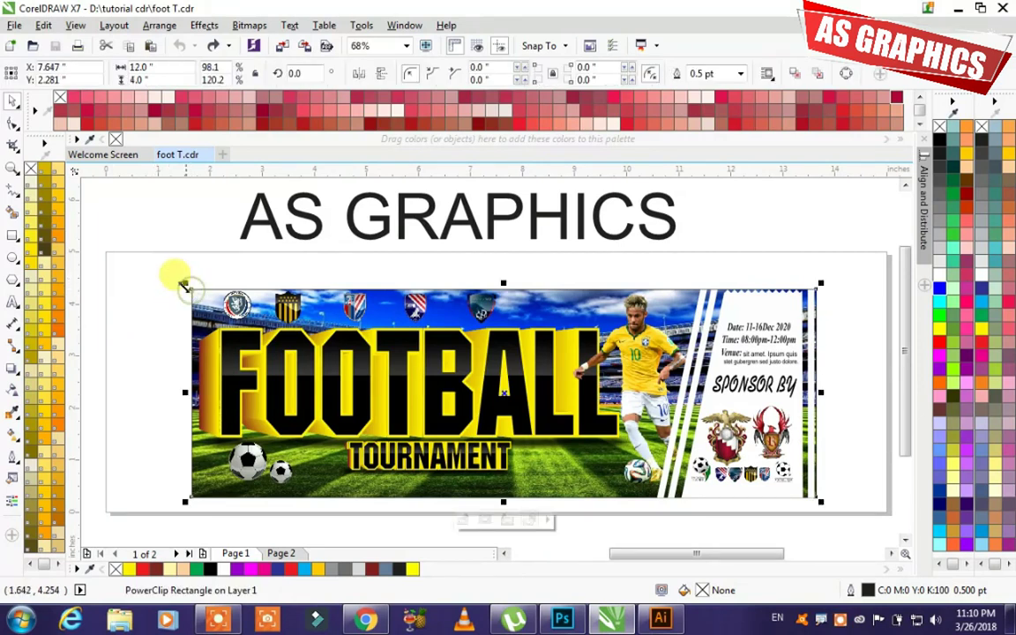
left_click(653, 279)
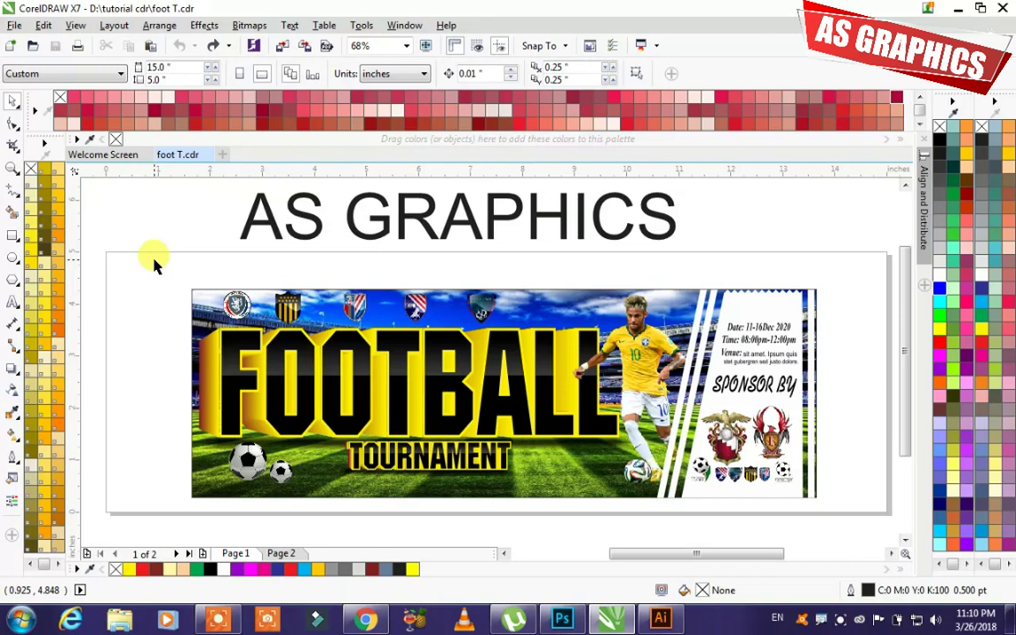
left_click_drag(168, 271, 835, 526)
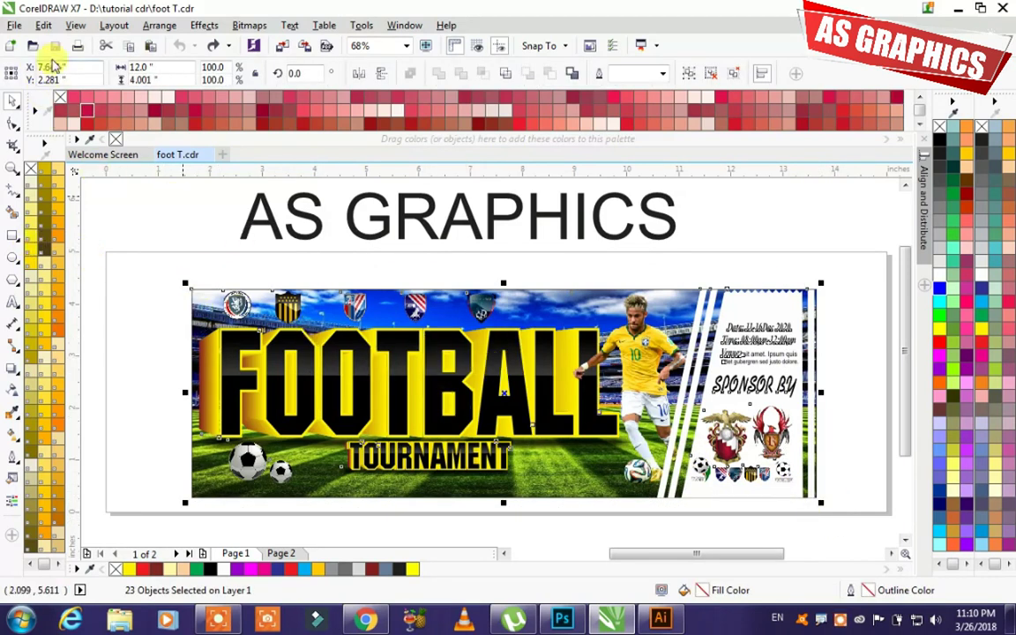
Step: Start exporting the selected banner to the desktop in JPG - JPEG Bitmaps format, replacing the existing foot T.jpg
left_click(14, 25)
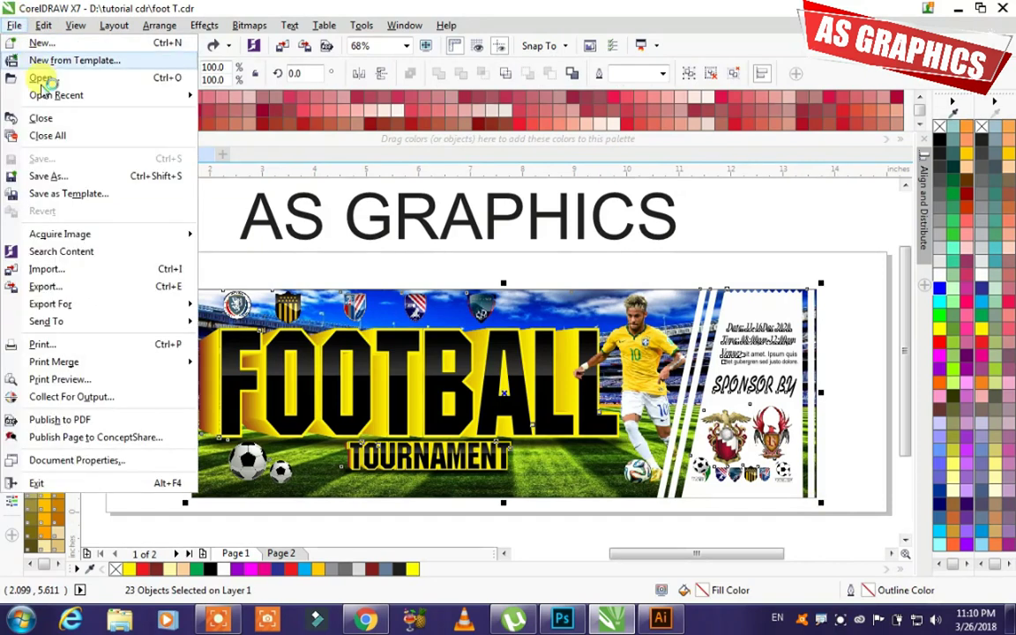
left_click(52, 287)
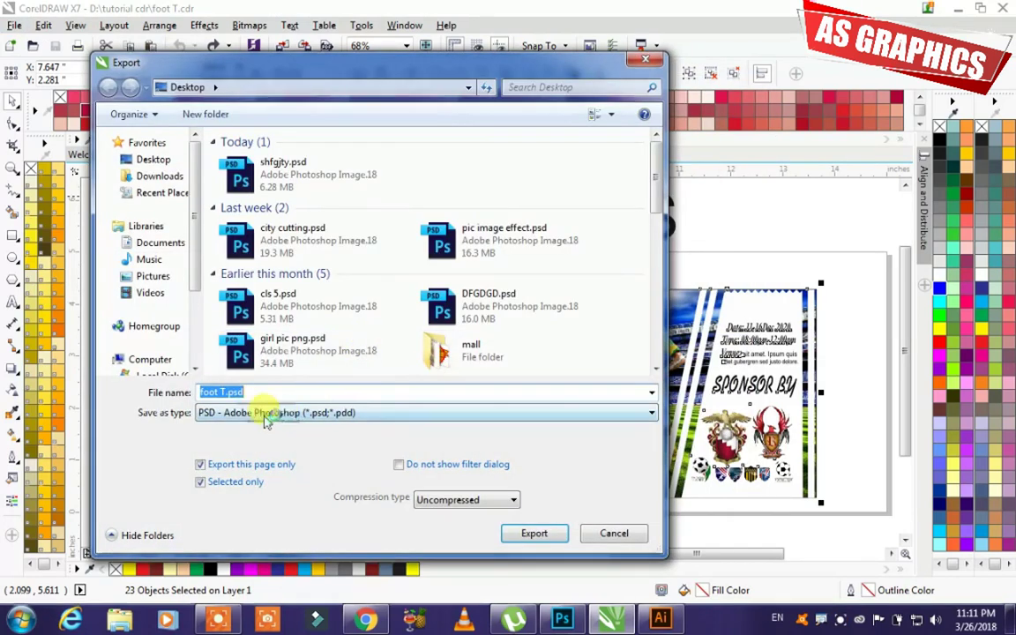
left_click(266, 413)
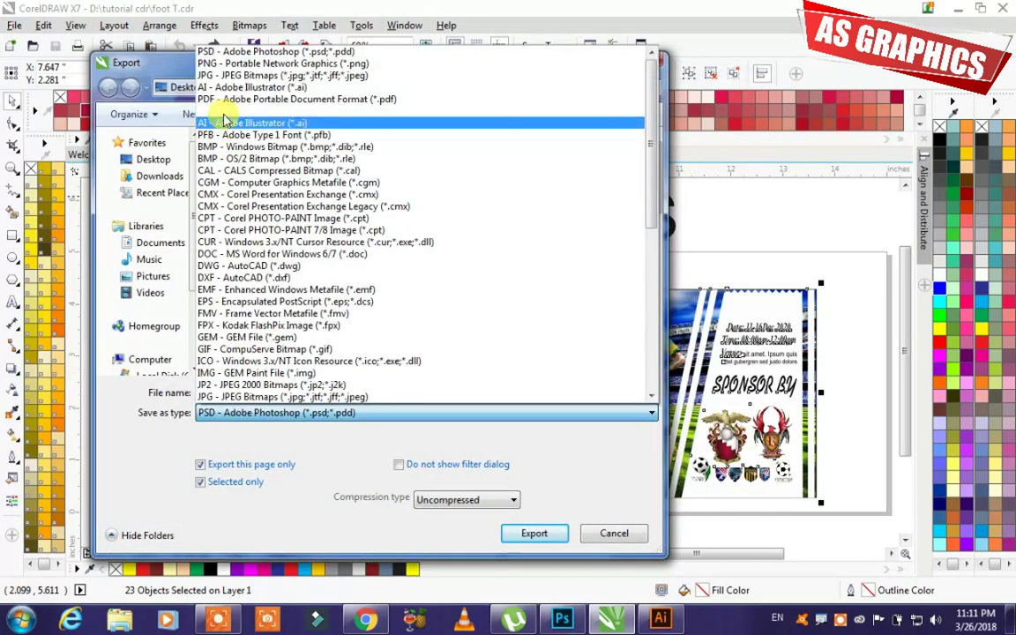
left_click(214, 70)
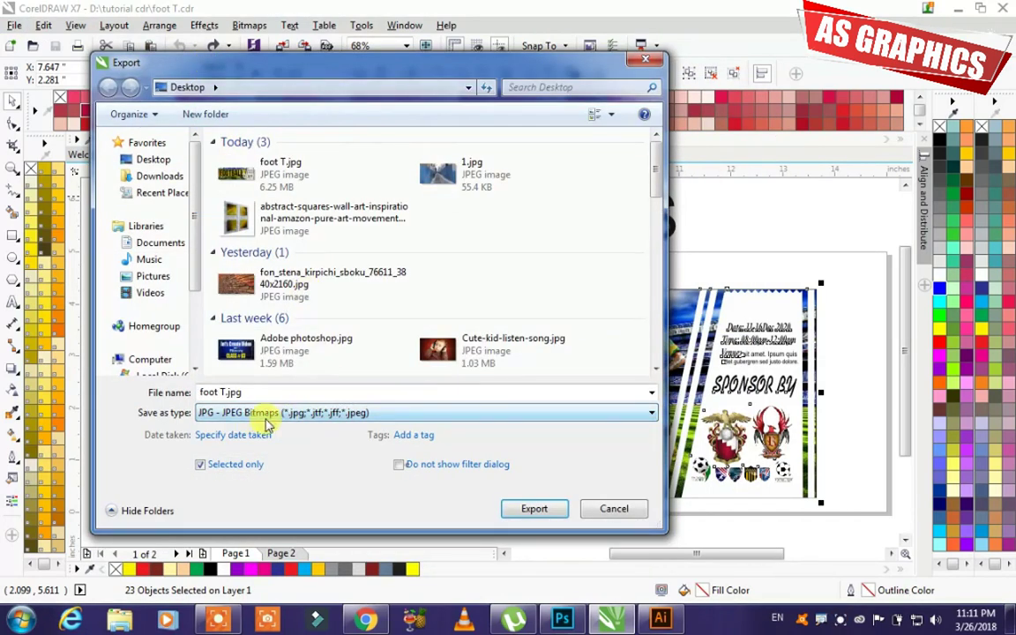
left_click(273, 170)
left_click(533, 509)
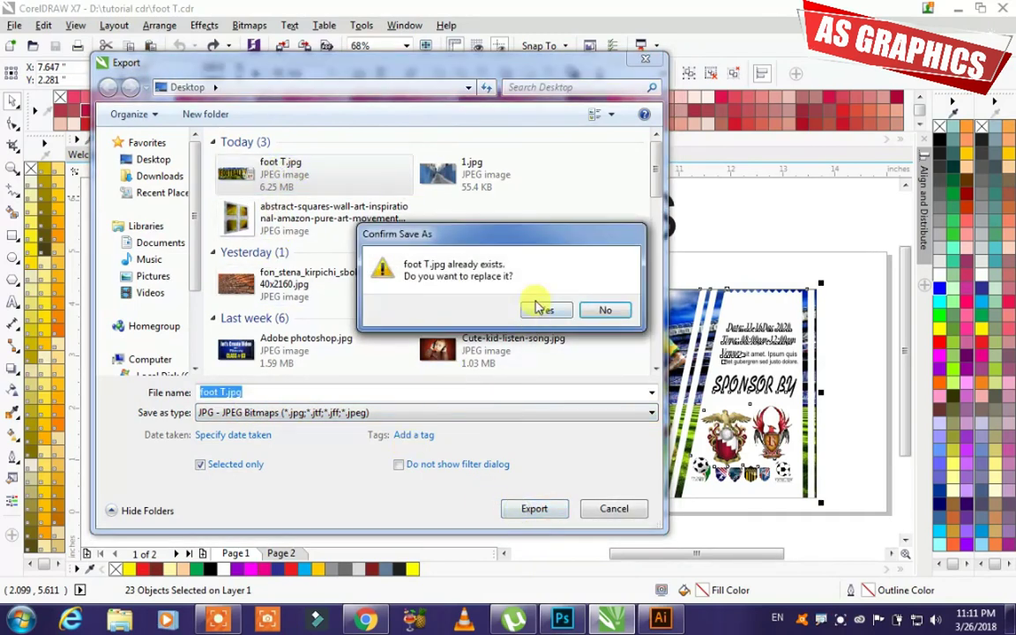
left_click(545, 310)
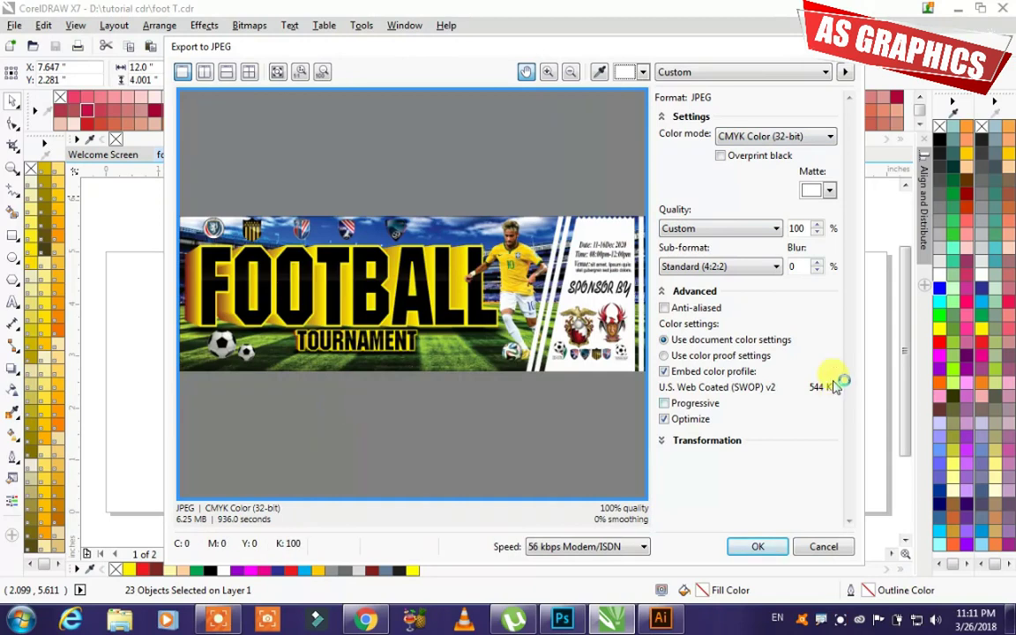
Step: Expand the transformation settings of the JPEG export and complete it with the resolution at 300
left_click(752, 548)
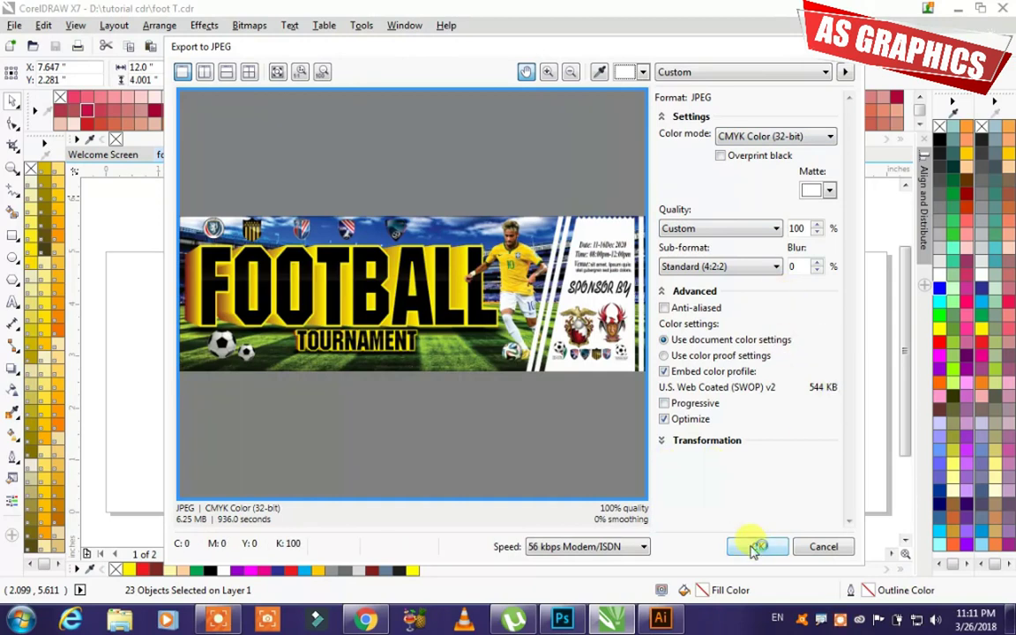
left_click(663, 440)
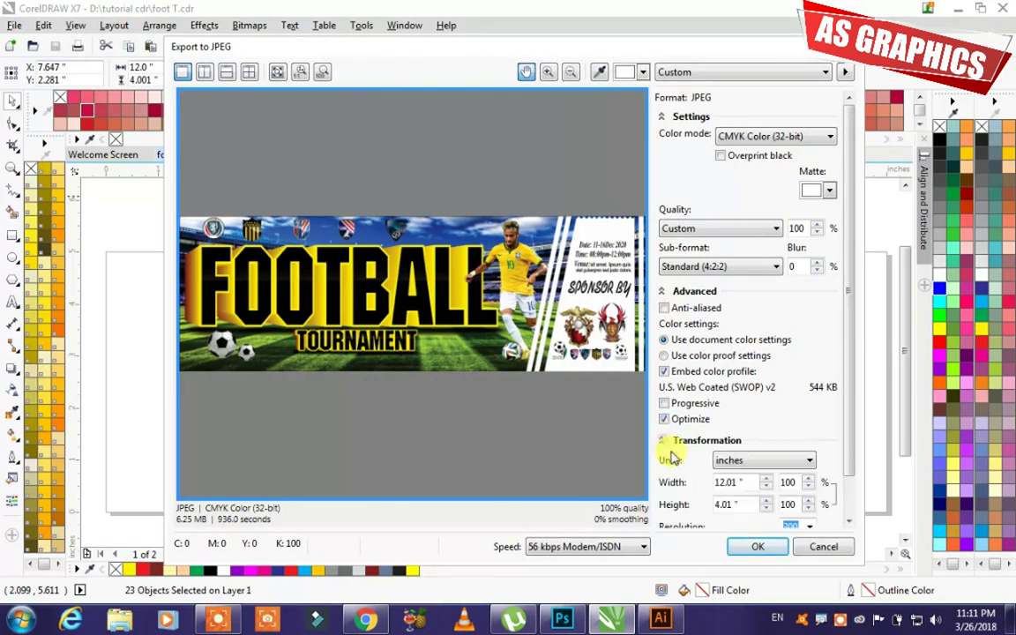
left_click_drag(850, 385, 846, 449)
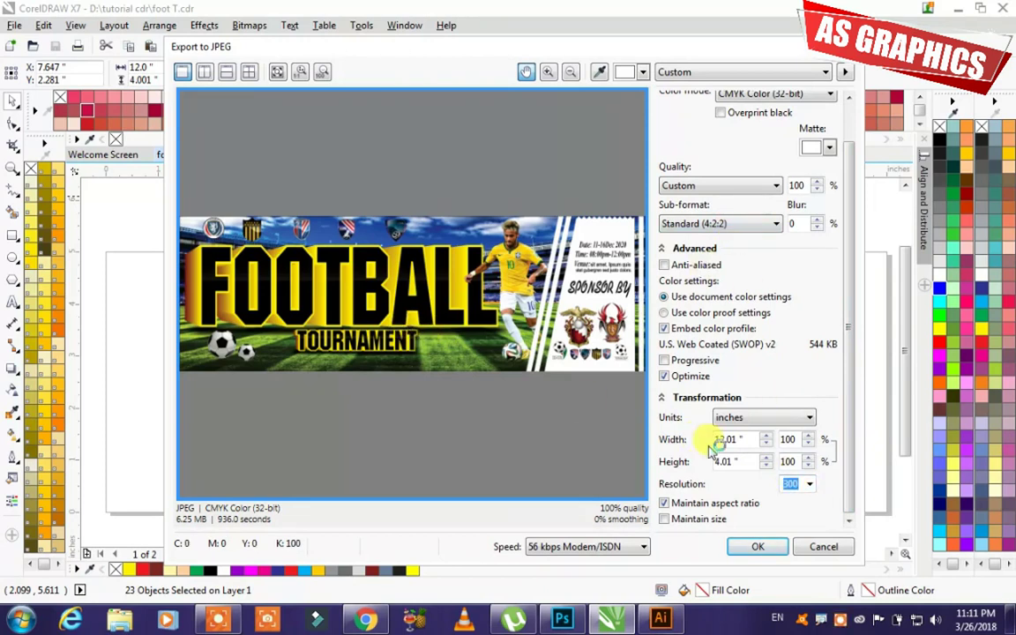
left_click(762, 546)
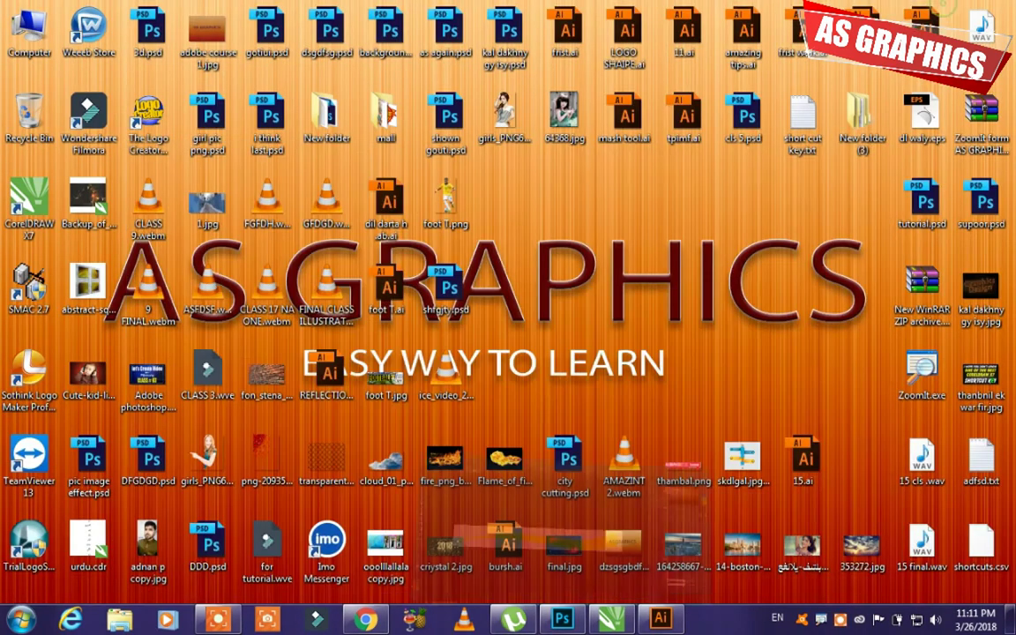
Step: Return to the desktop and check the file size of foot T.jpg in its properties, leaving them unchanged
left_click(946, 9)
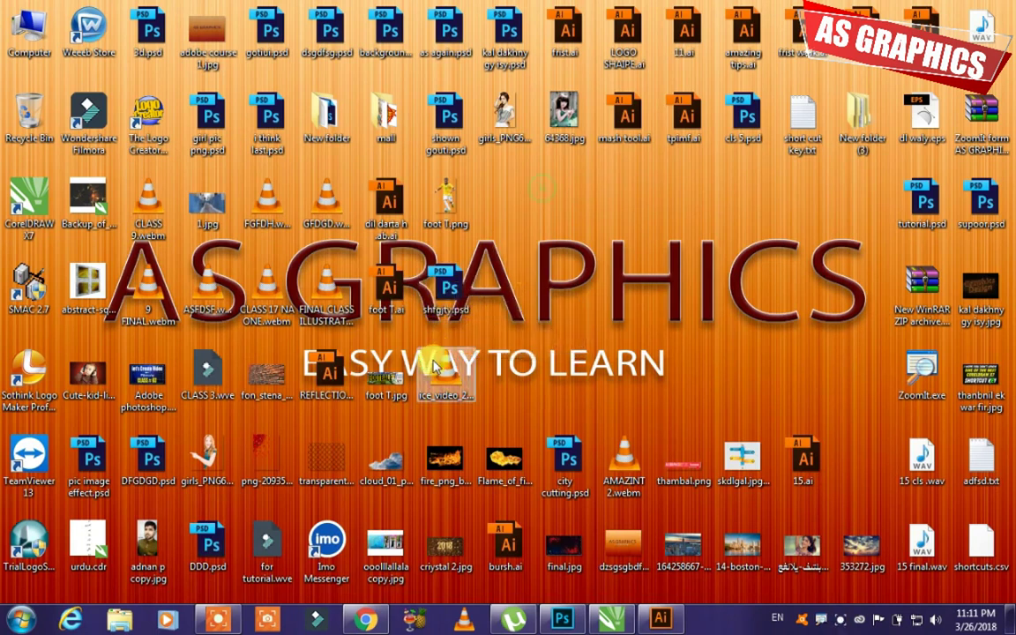
right_click(386, 390)
left_click(422, 592)
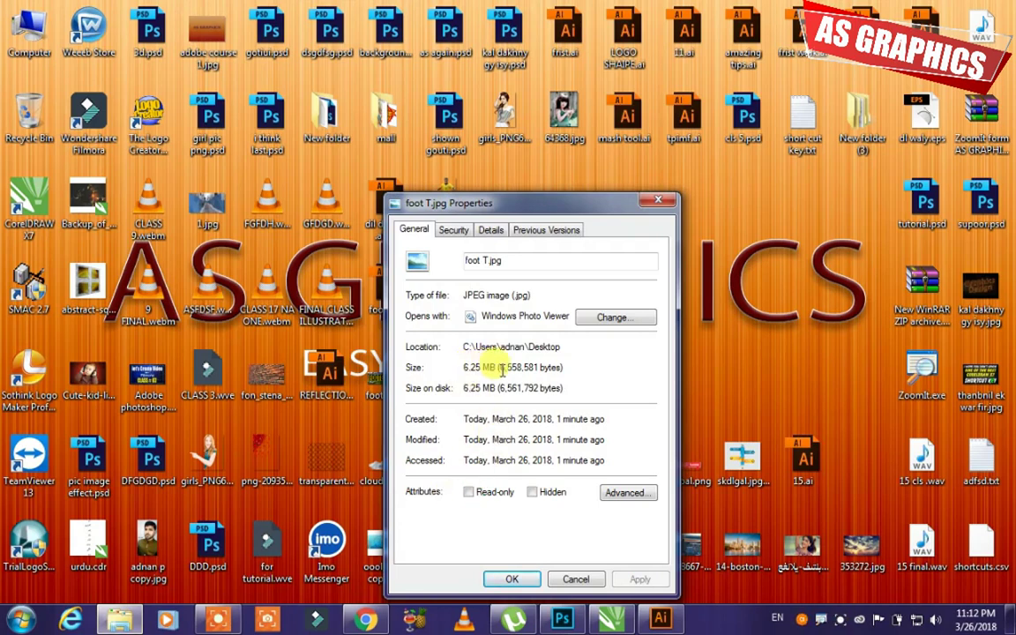
left_click(575, 578)
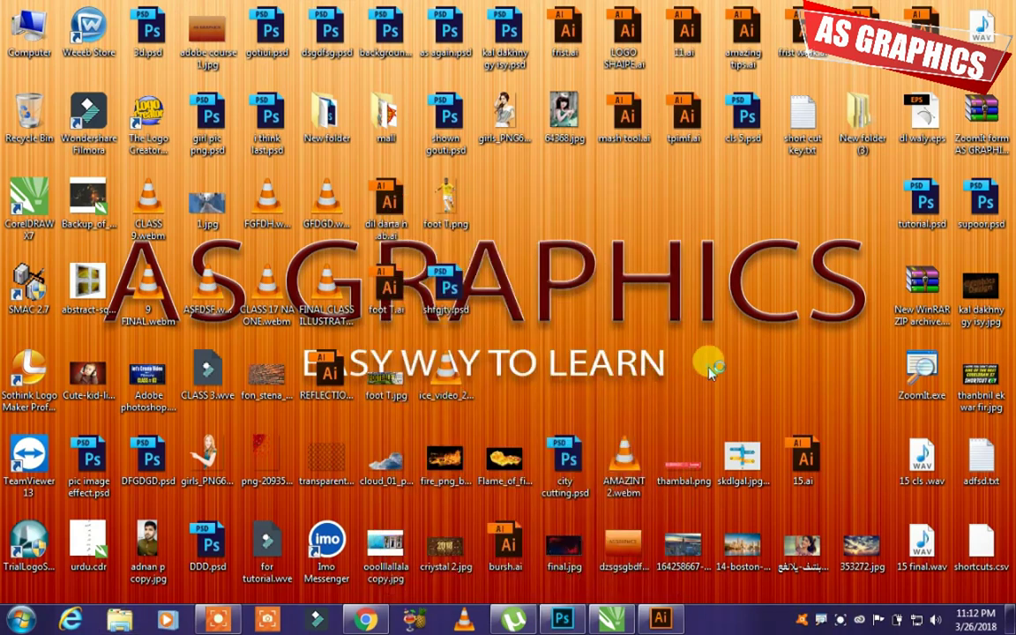
Step: Open foot T.jpg in Windows Photo Viewer, inspect the lettering, logos and player up close for image quality, and close it
double_click(388, 392)
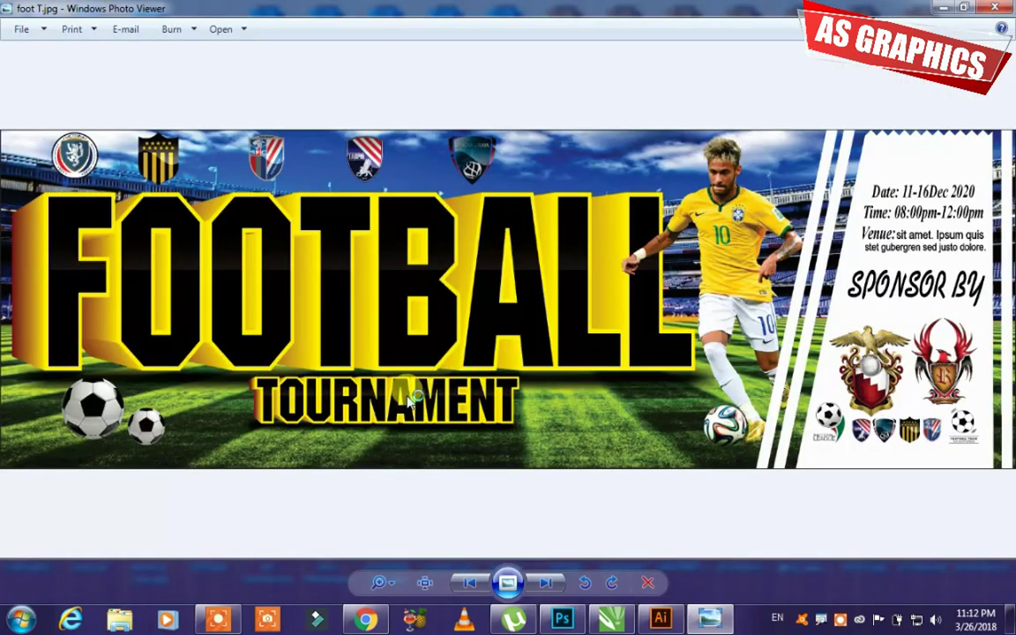
scroll(194, 334, "up", 5)
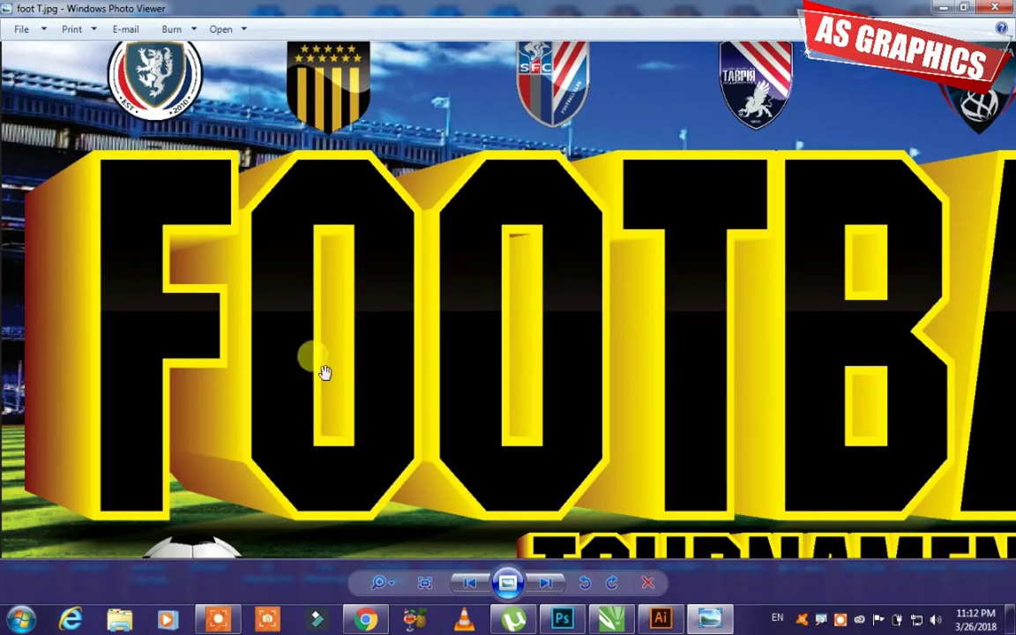
scroll(351, 367, "up", 5)
scroll(392, 299, "down", 4)
scroll(404, 317, "up", 1)
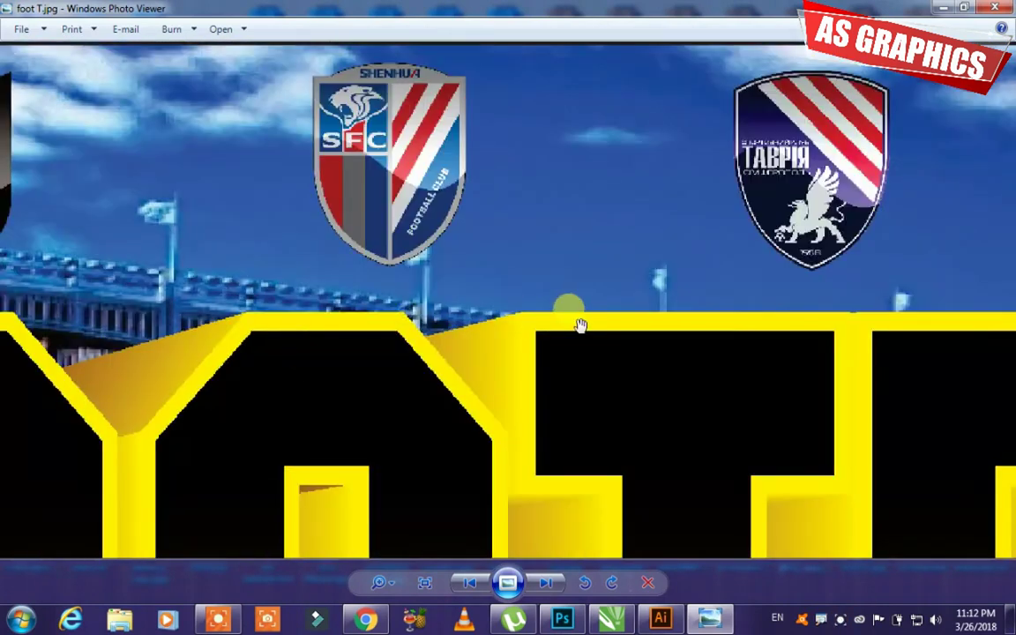
scroll(581, 325, "down", 4)
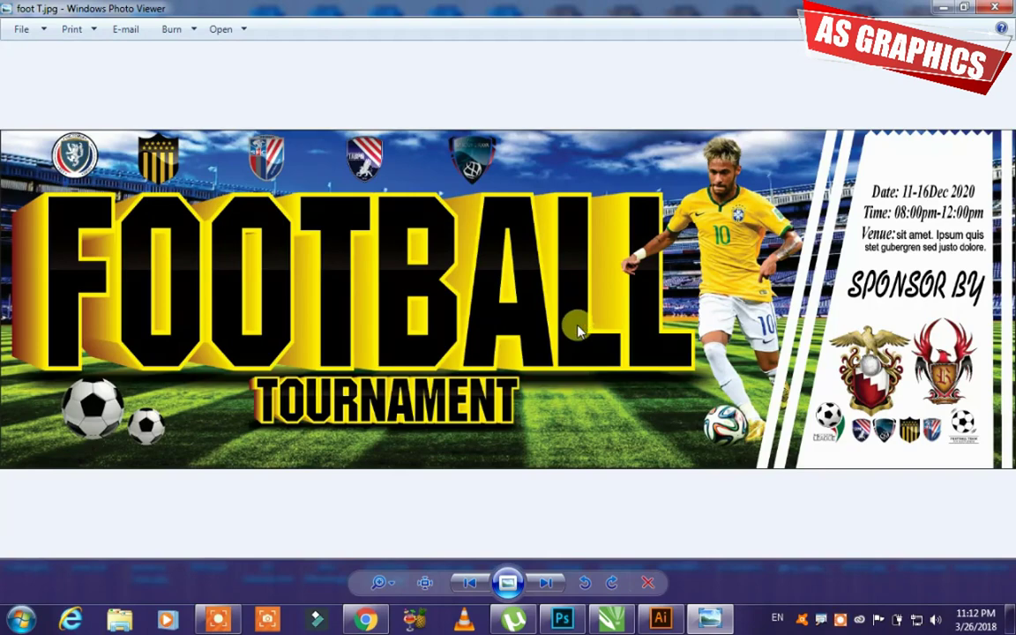
scroll(580, 327, "up", 3)
scroll(378, 309, "down", 1)
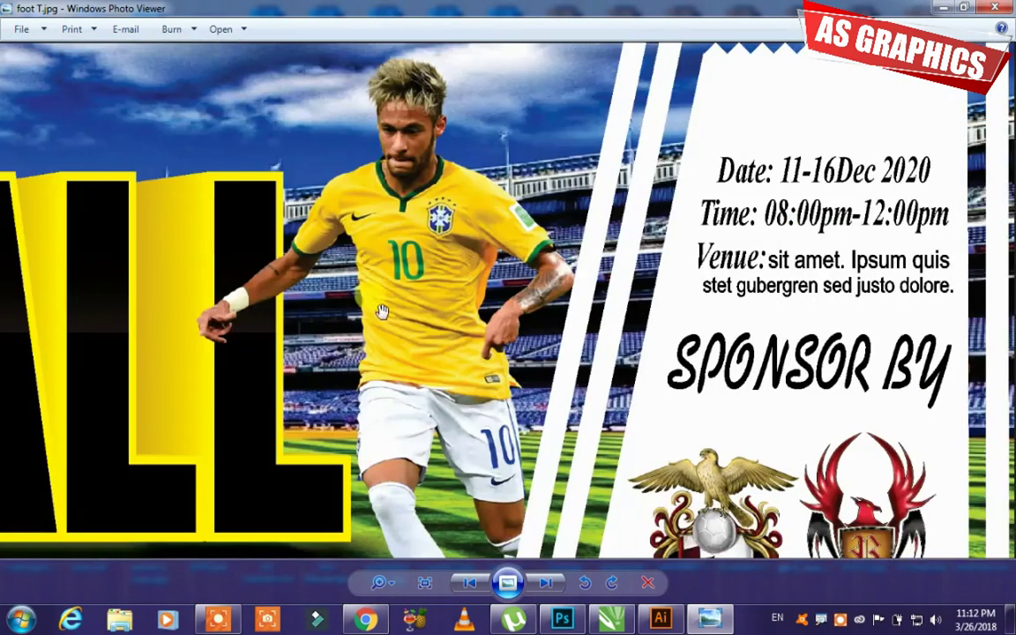
scroll(421, 283, "up", 2)
scroll(542, 277, "up", 1)
scroll(543, 277, "down", 3)
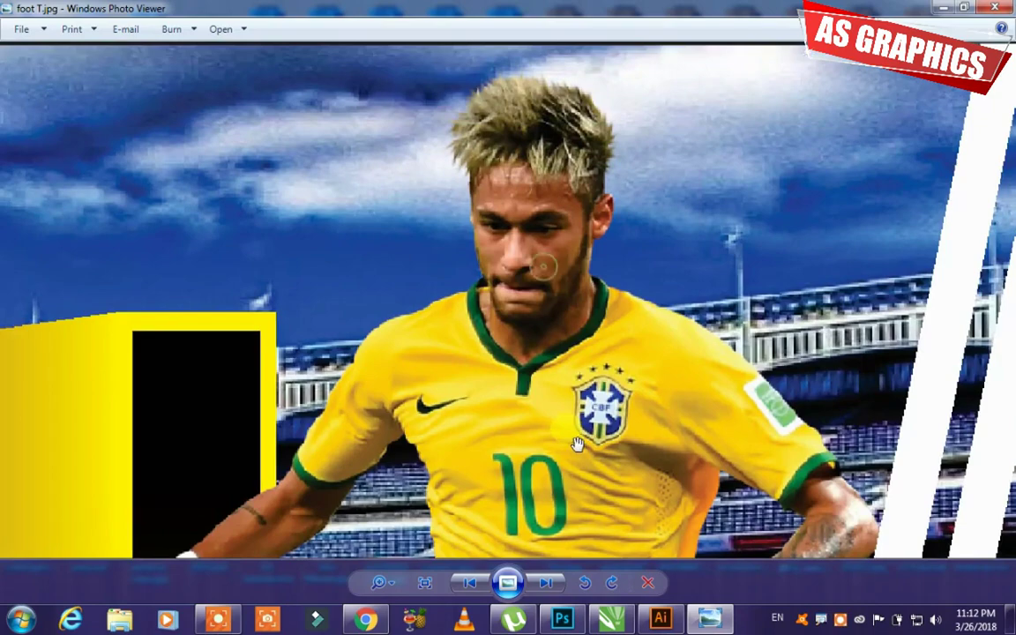
left_click(997, 8)
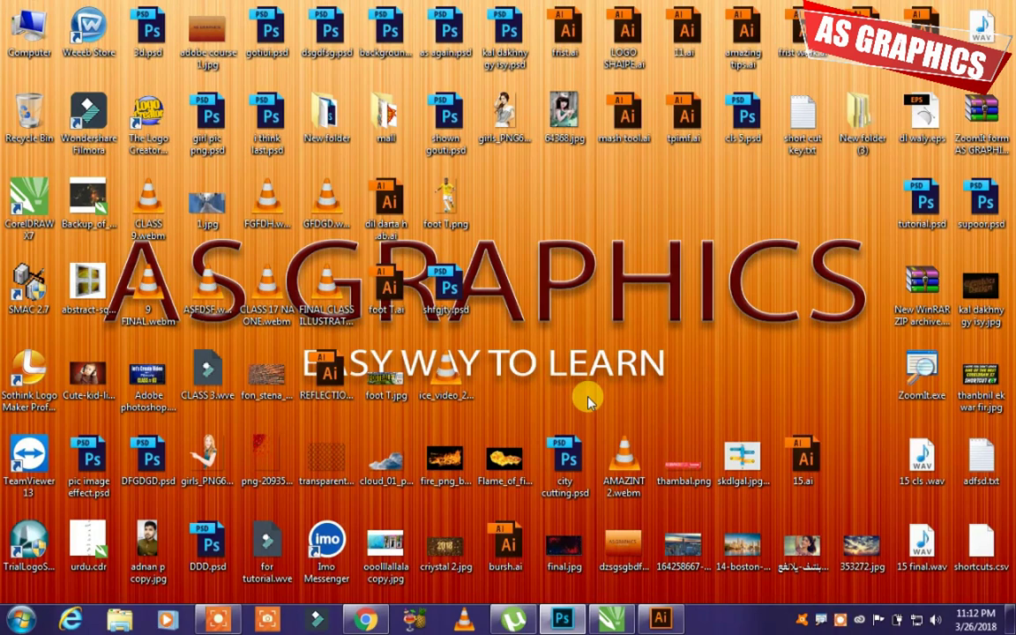
Step: Switch back to CorelDRAW and reselect every object of the football banner
left_click(611, 620)
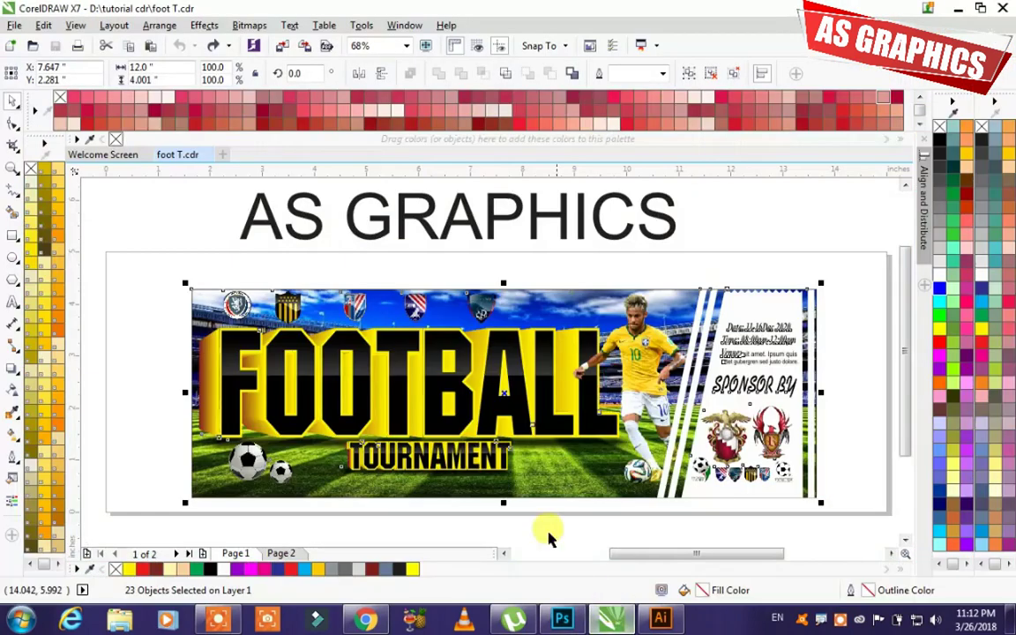
left_click(143, 300)
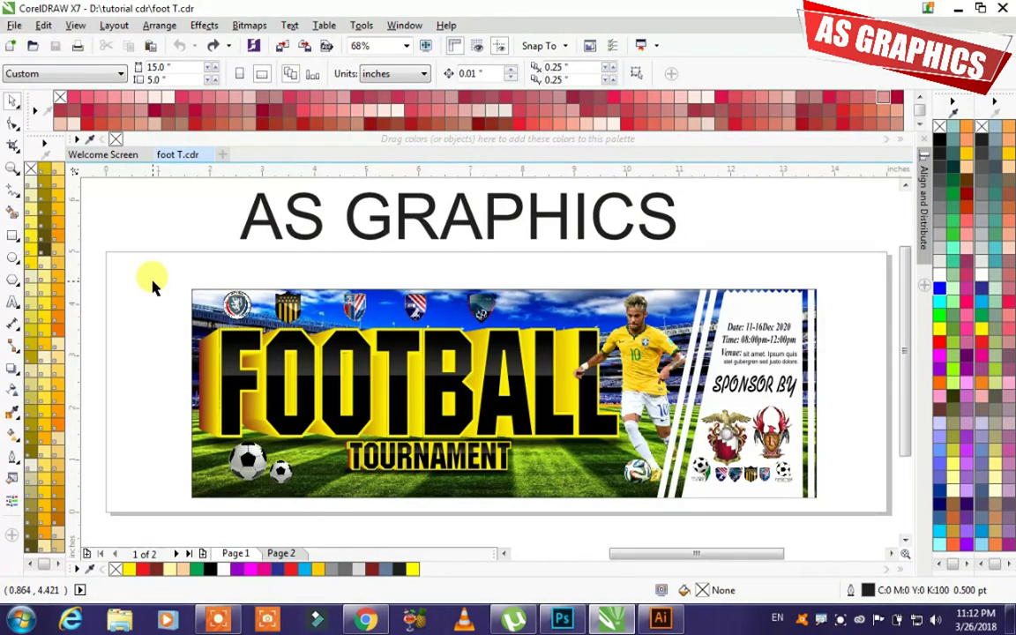
left_click(194, 292)
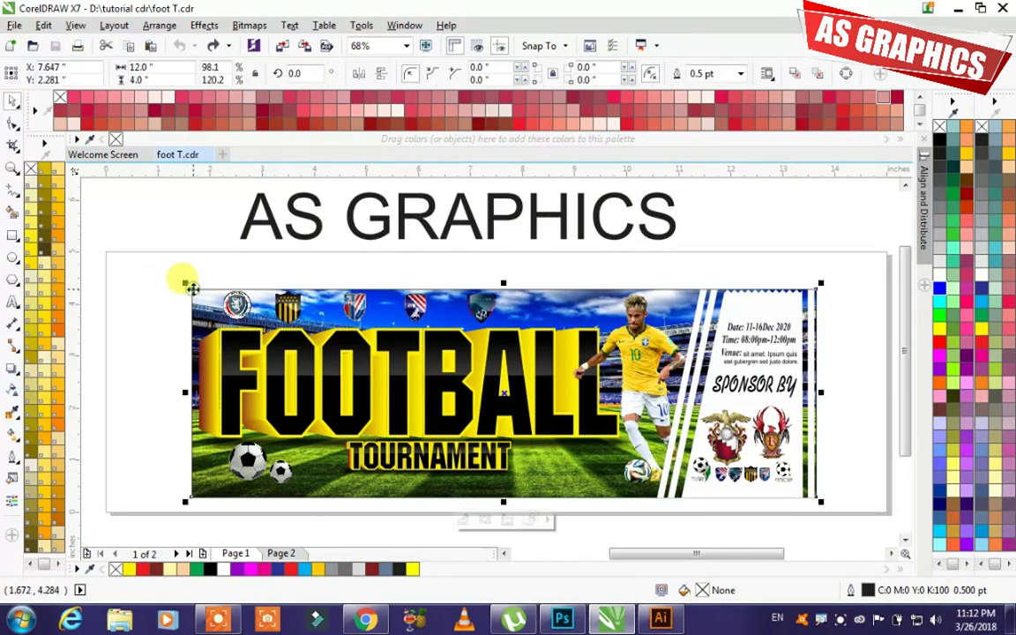
left_click_drag(169, 274, 838, 519)
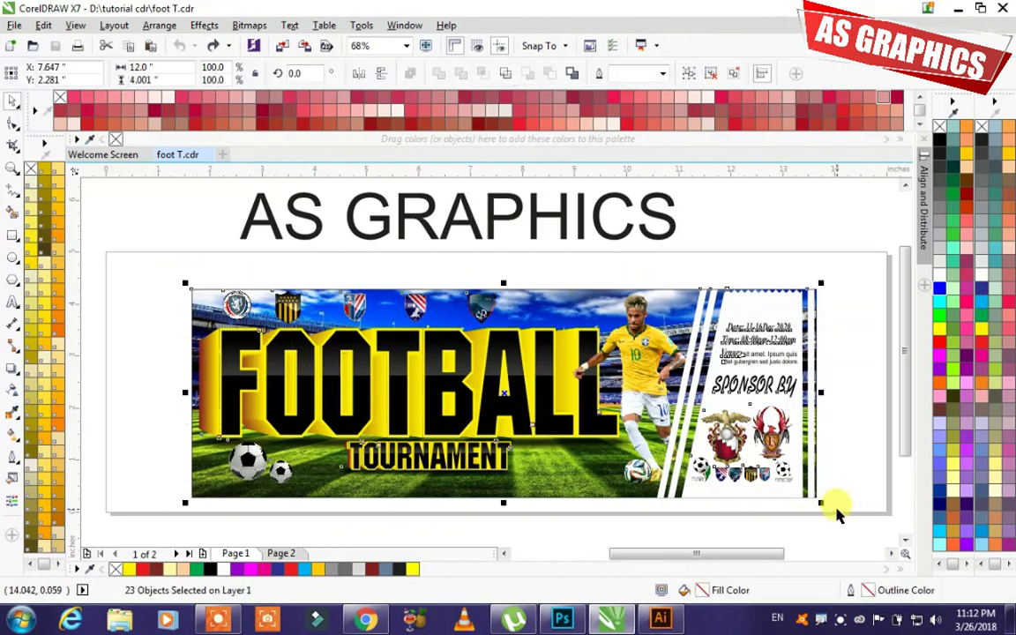
left_click(845, 420)
left_click_drag(159, 272, 840, 523)
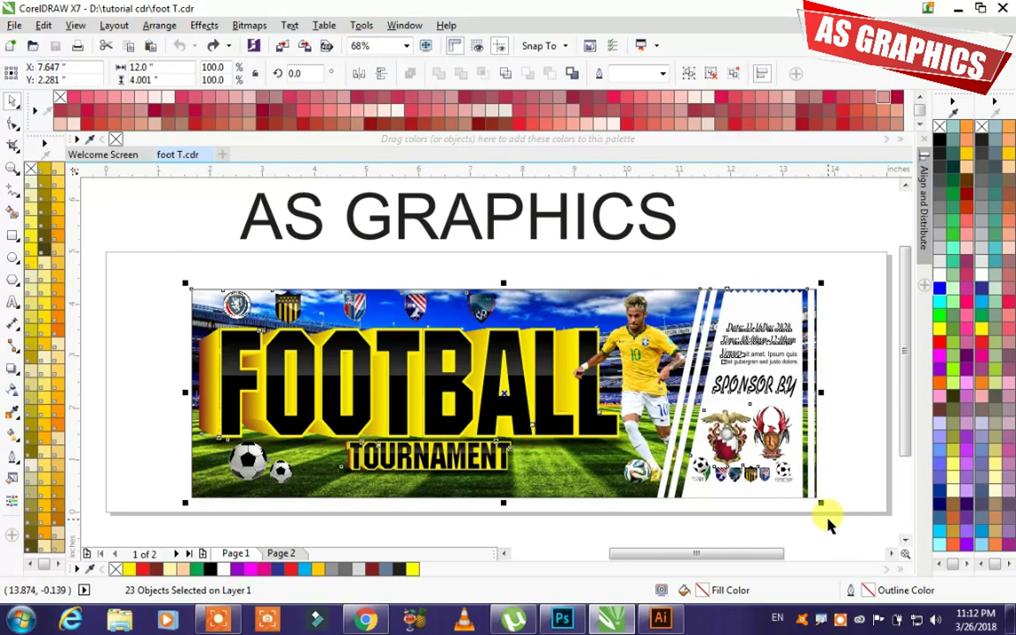
Step: Start exporting the selected banner objects and choose TIF - TIFF Bitmap from the available file formats
key("ctrl+e")
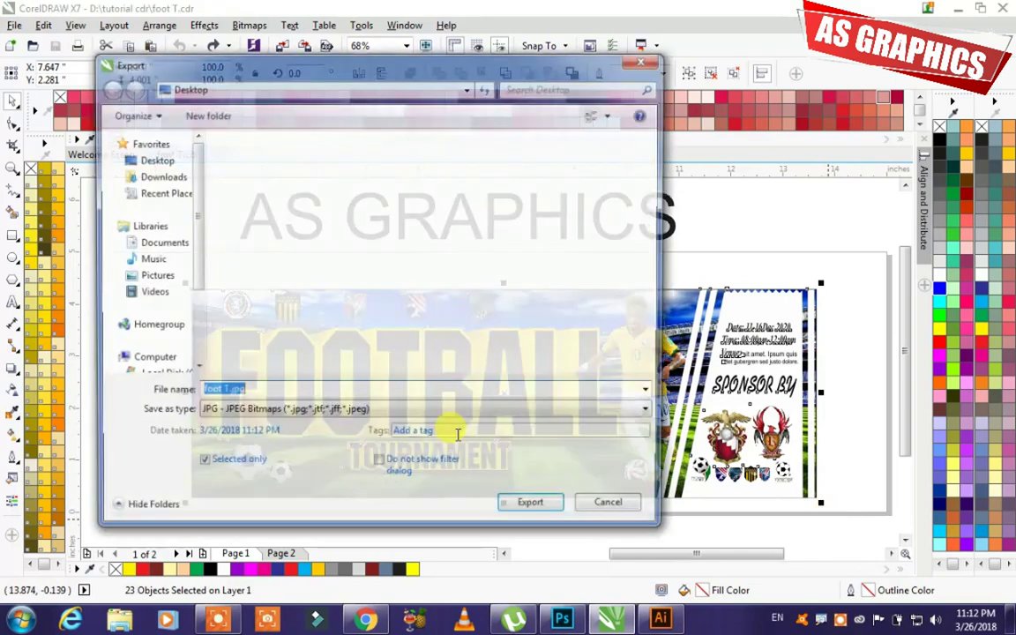
left_click(260, 415)
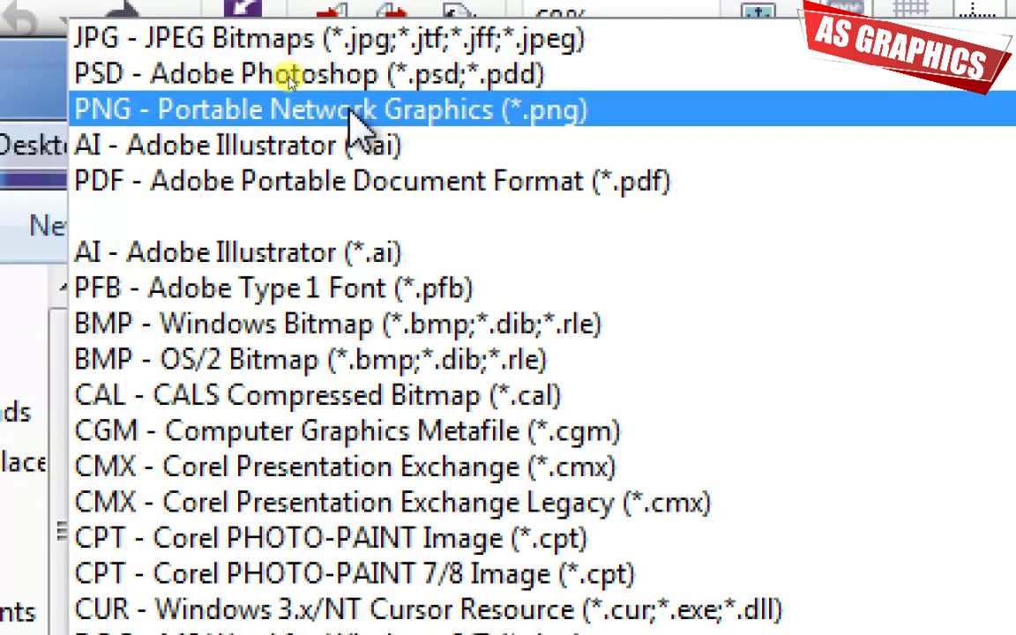
left_click(319, 147)
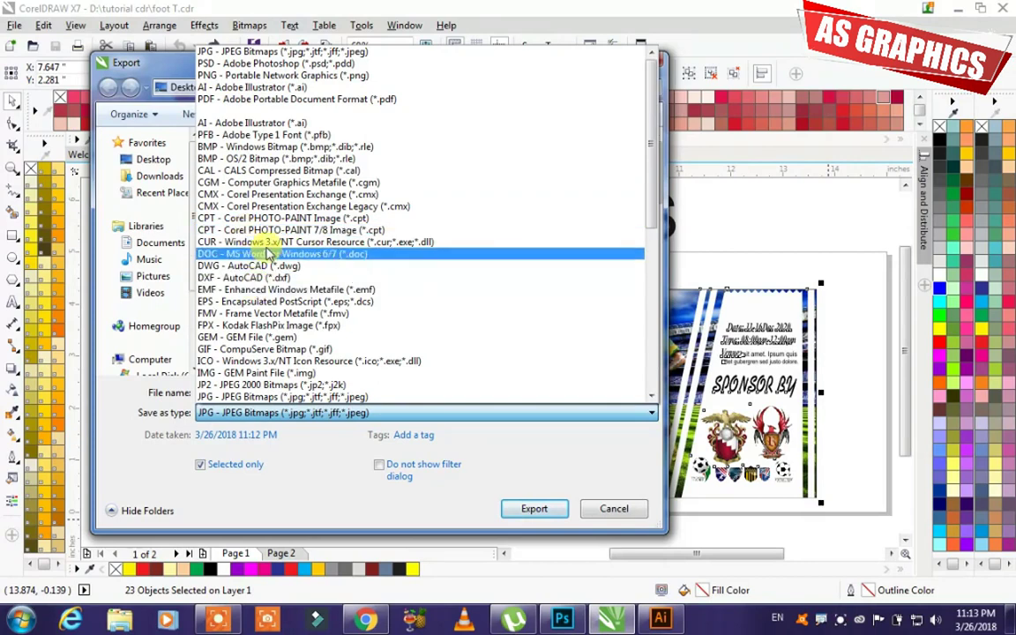
scroll(269, 251, "down", 9)
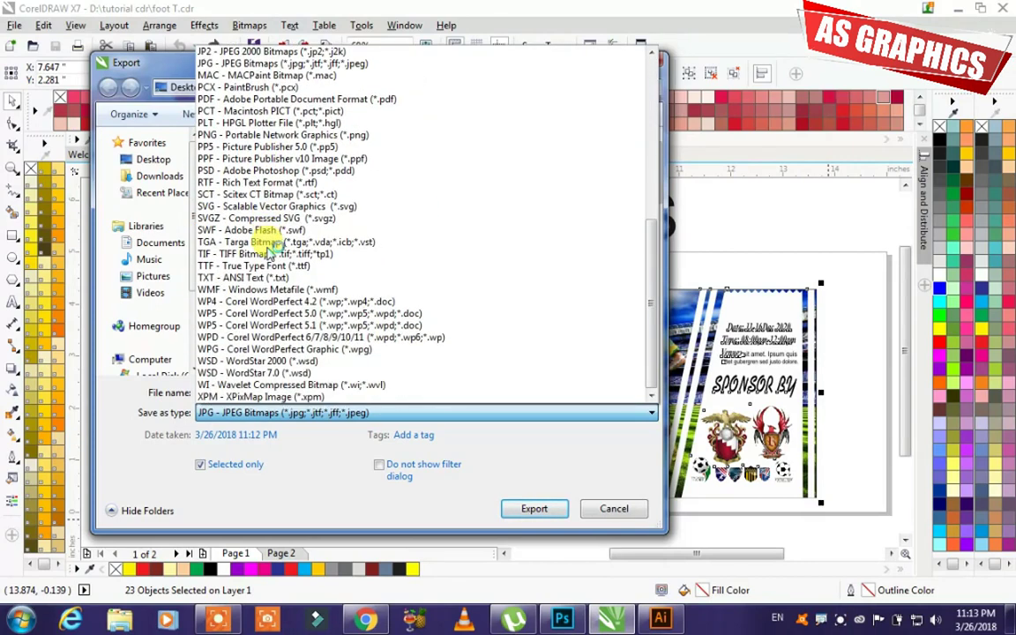
scroll(272, 207, "up", 10)
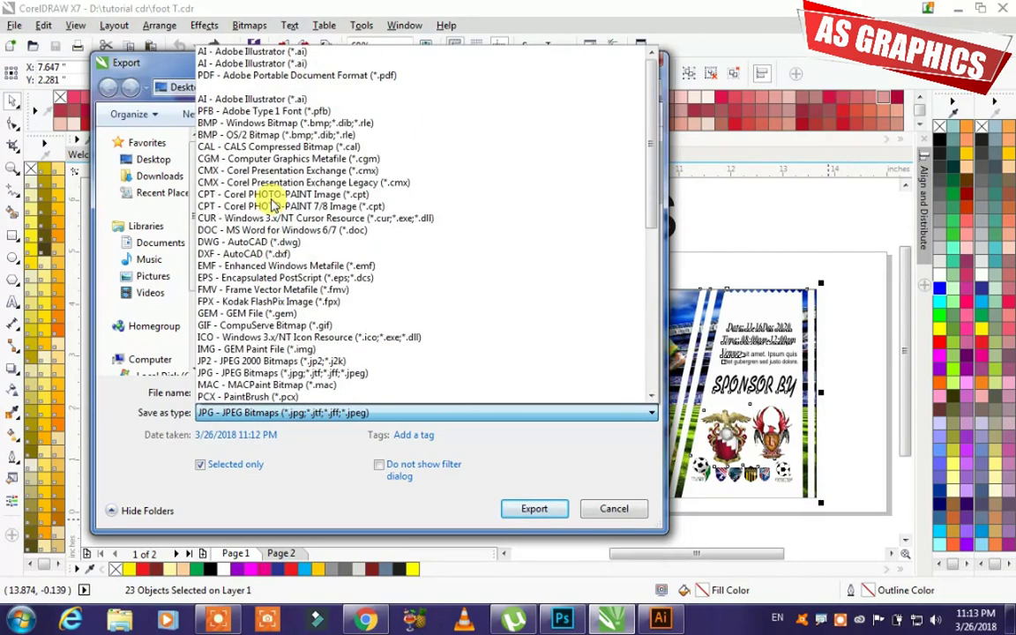
left_click_drag(646, 107, 652, 291)
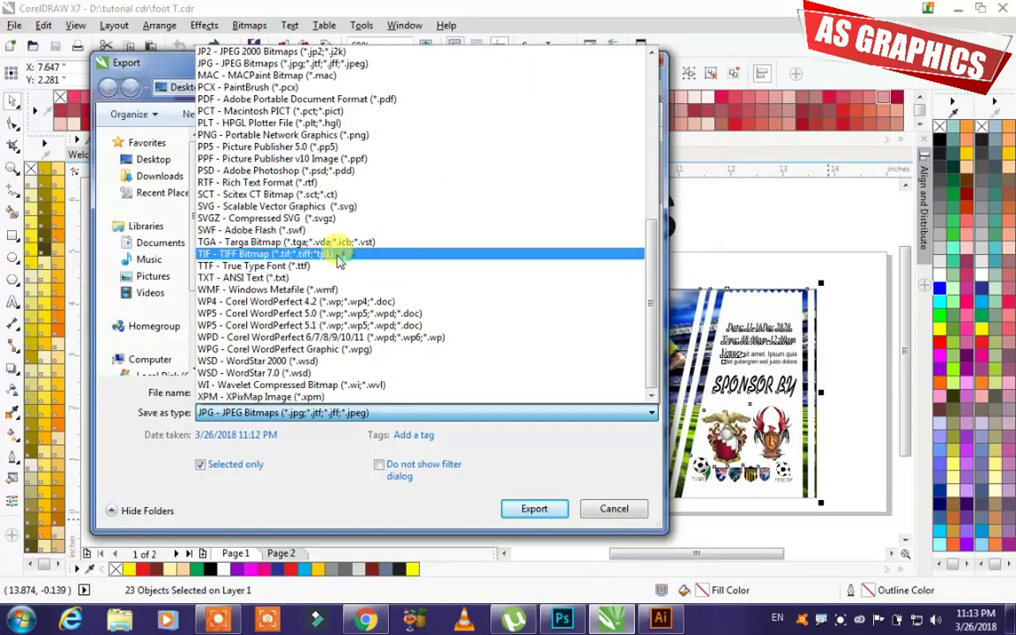
left_click(494, 262)
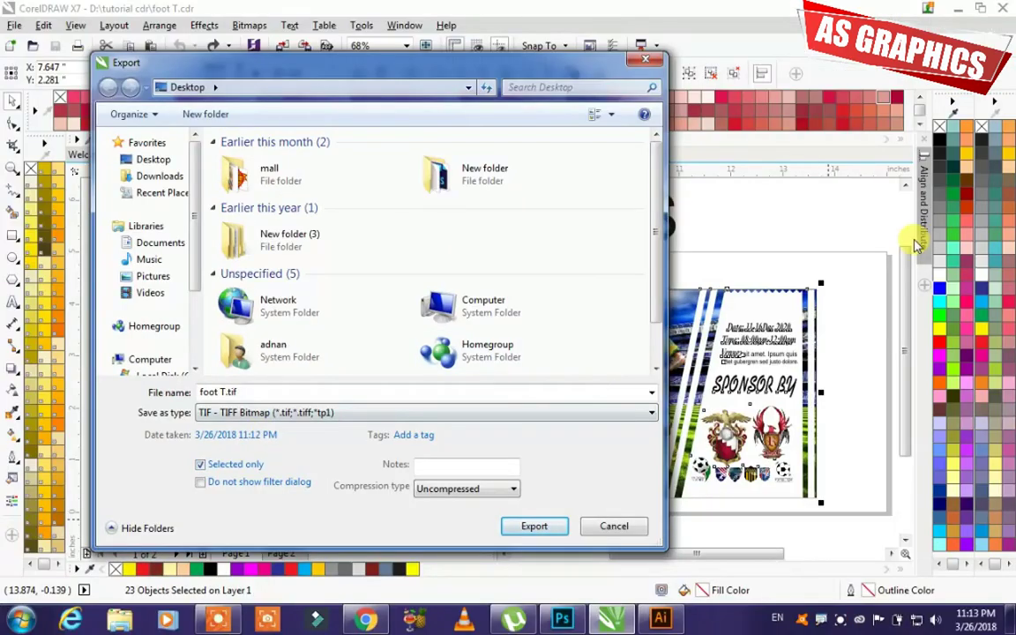
Step: Keep the TIFF export limited to the selected objects and set its compression type to Uncompressed
left_click_drag(520, 66, 698, 301)
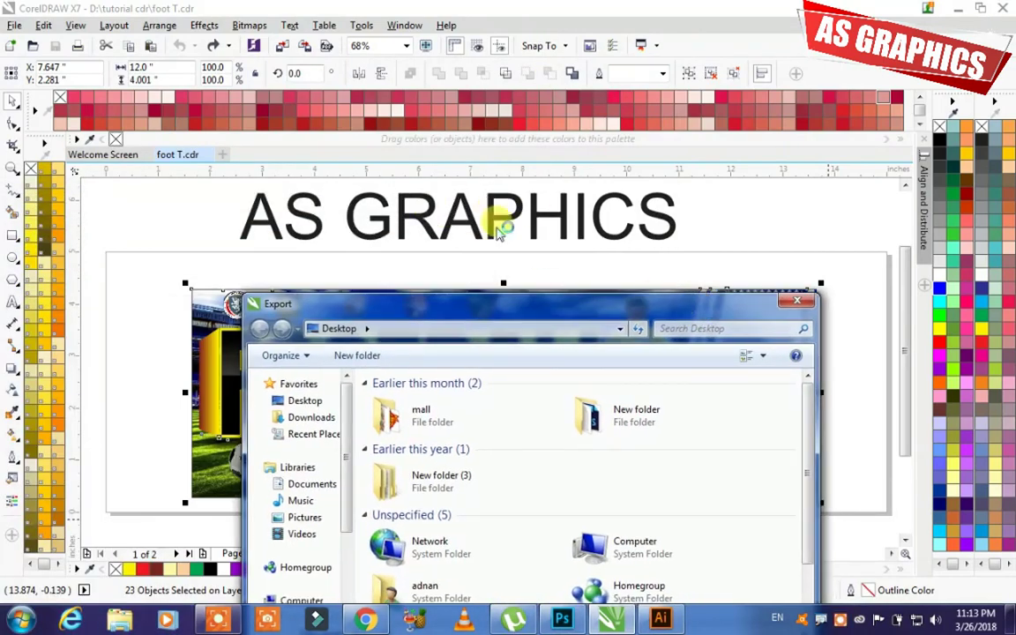
left_click_drag(528, 290, 633, 80)
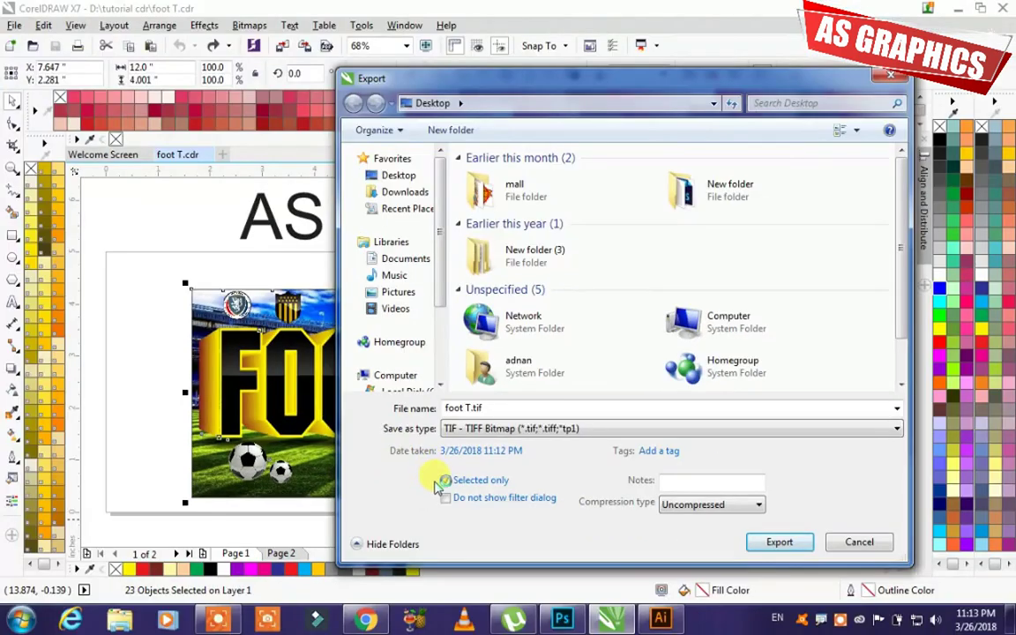
left_click_drag(446, 84, 235, 313)
left_click_drag(424, 311, 417, 85)
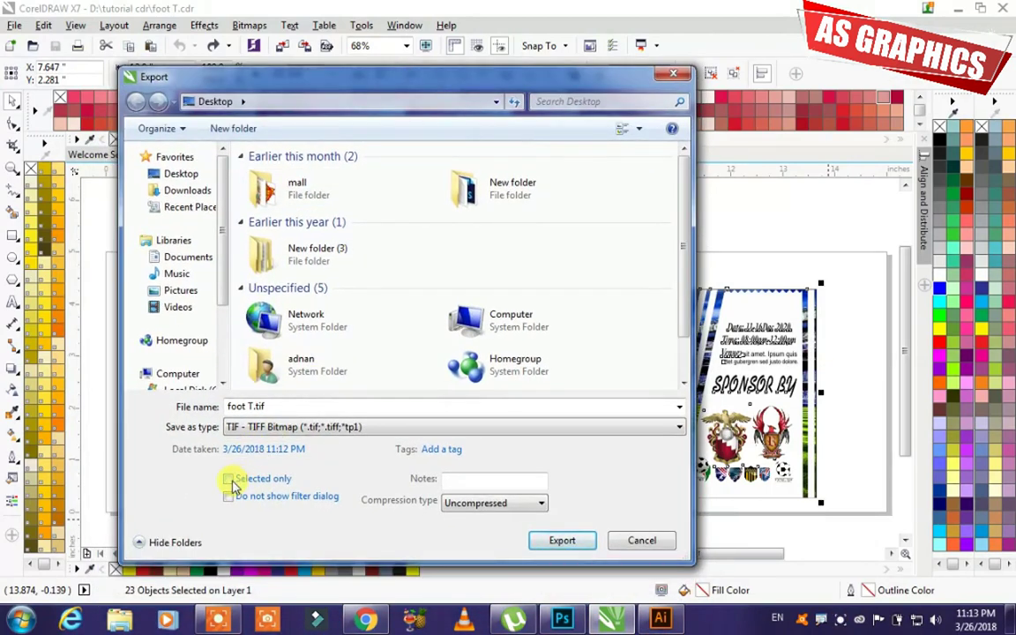
left_click(460, 502)
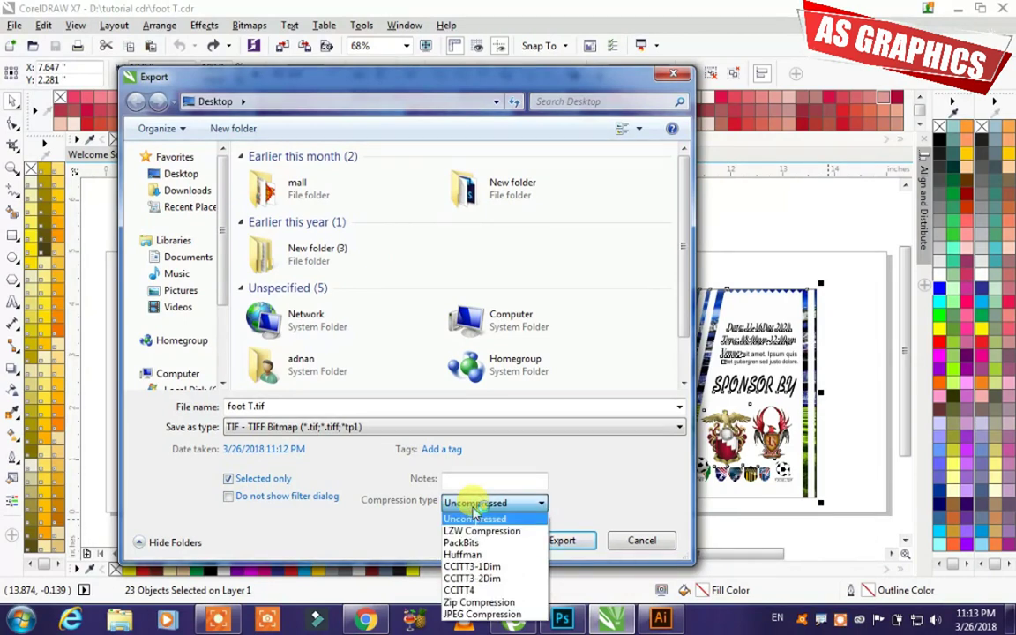
left_click(477, 519)
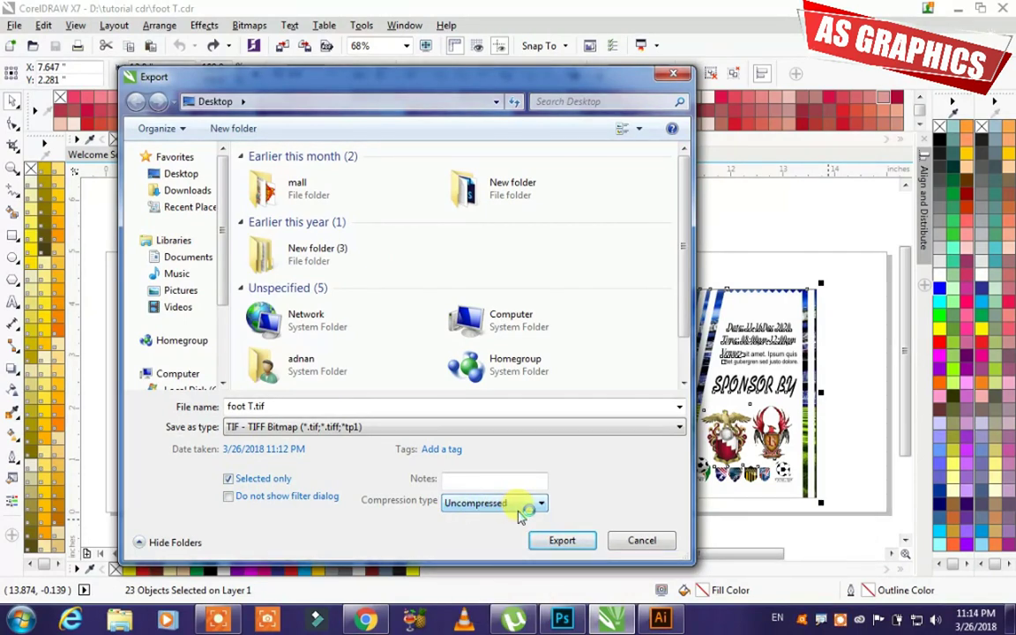
Step: Name the export file tif, choose the Desktop as its location and proceed to the bitmap conversion settings
double_click(278, 406)
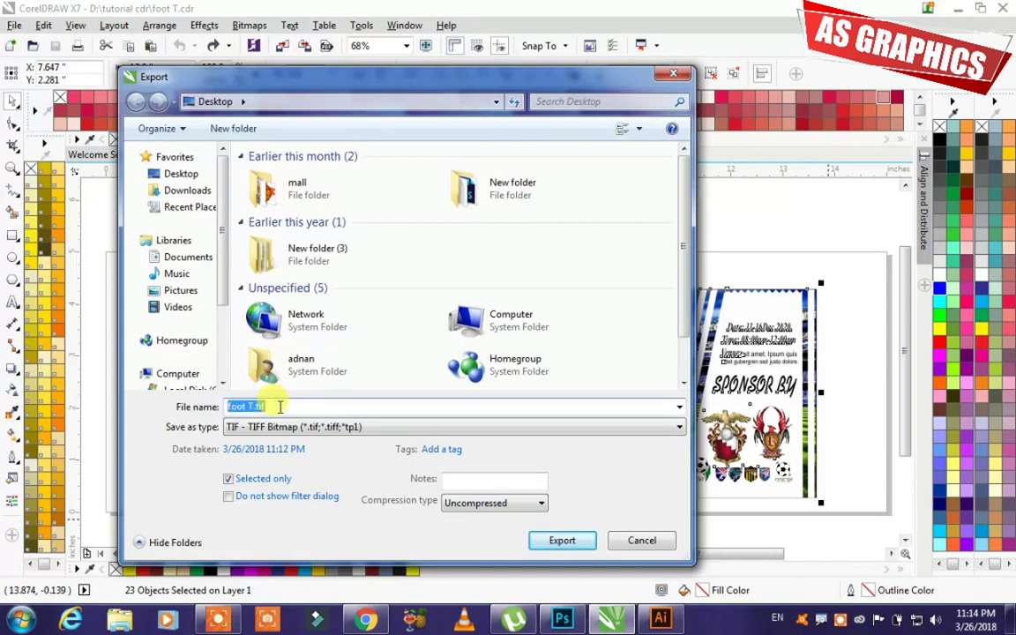
type("tif")
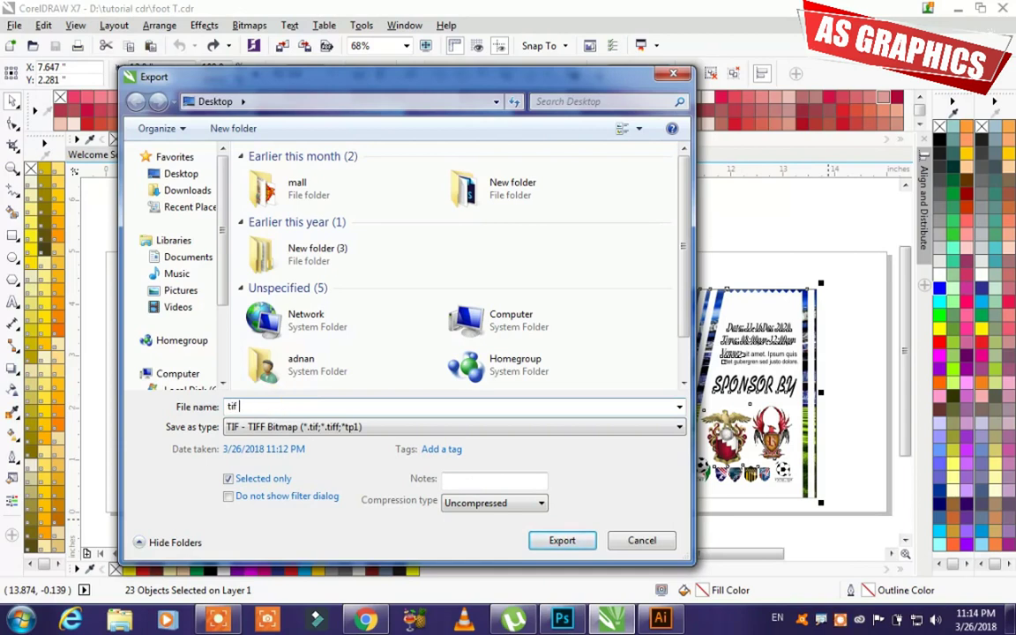
left_click(179, 174)
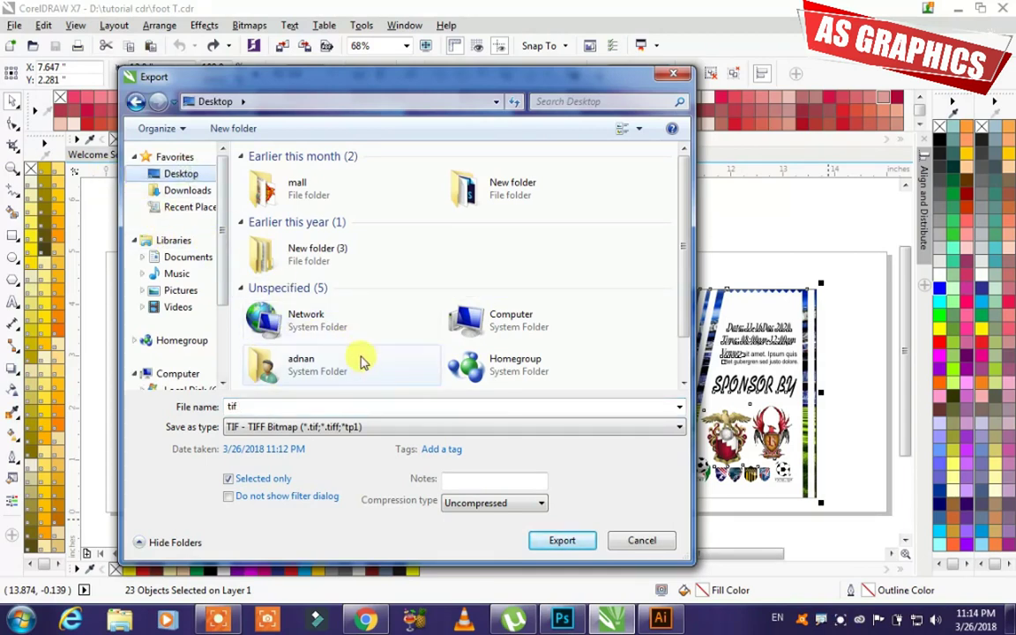
left_click(562, 541)
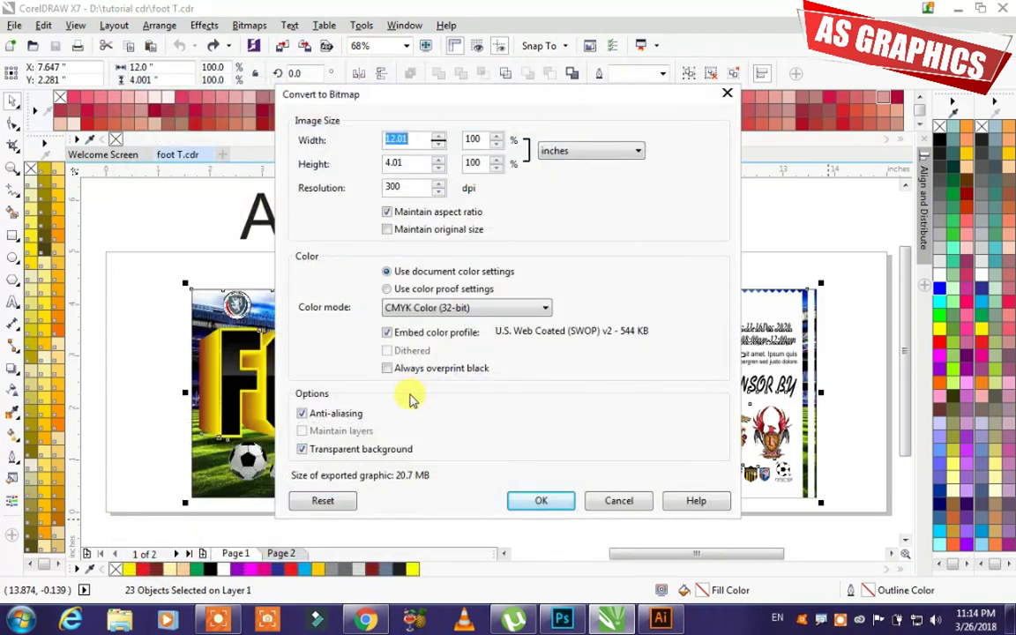
Step: Try a resolution of 600 dpi in the bitmap conversion settings
double_click(411, 186)
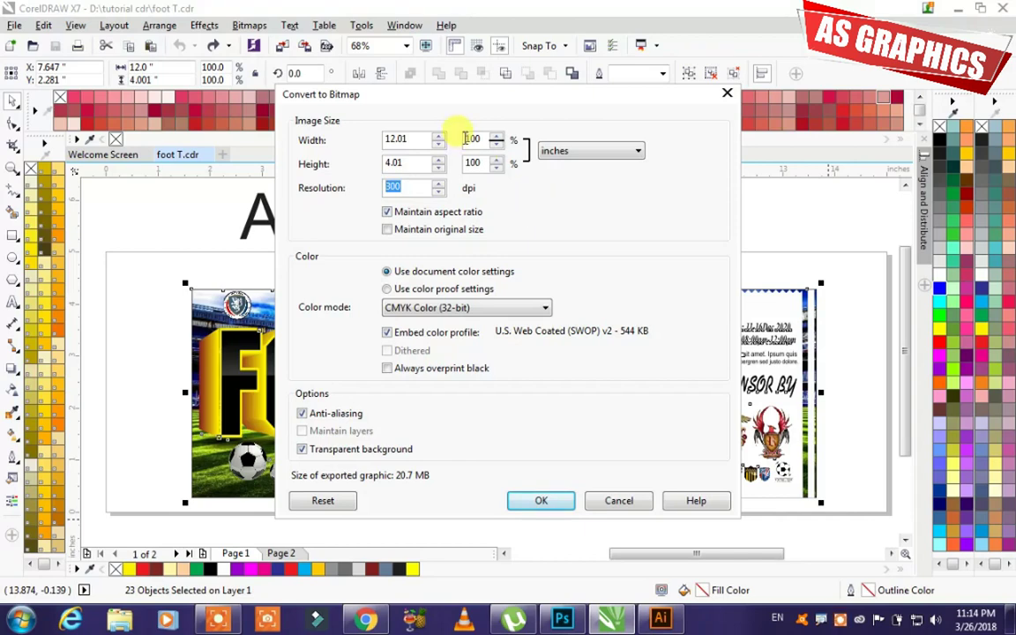
left_click_drag(458, 101, 442, 116)
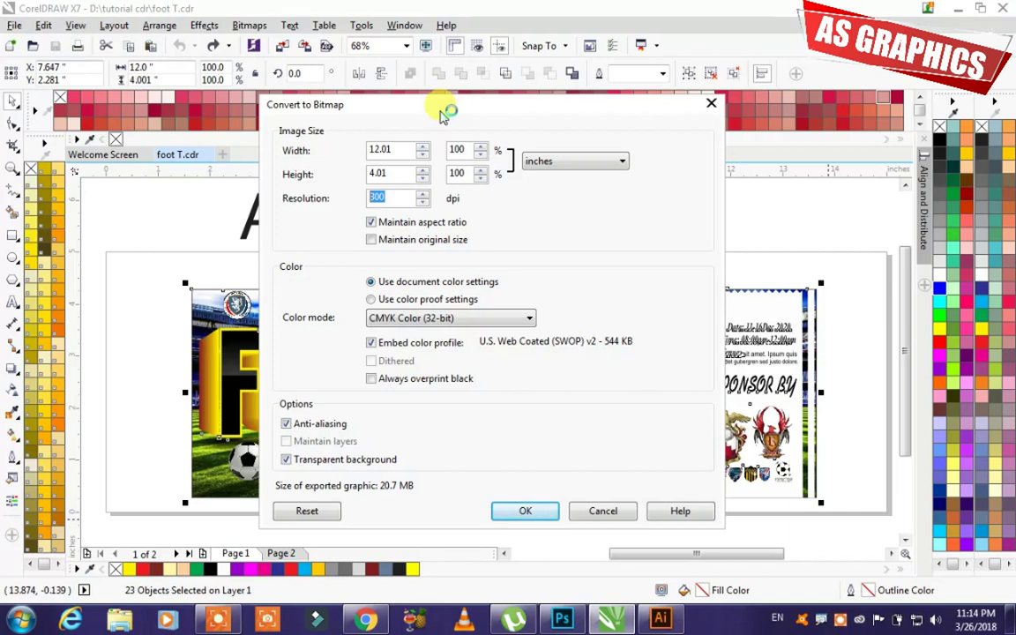
double_click(398, 195)
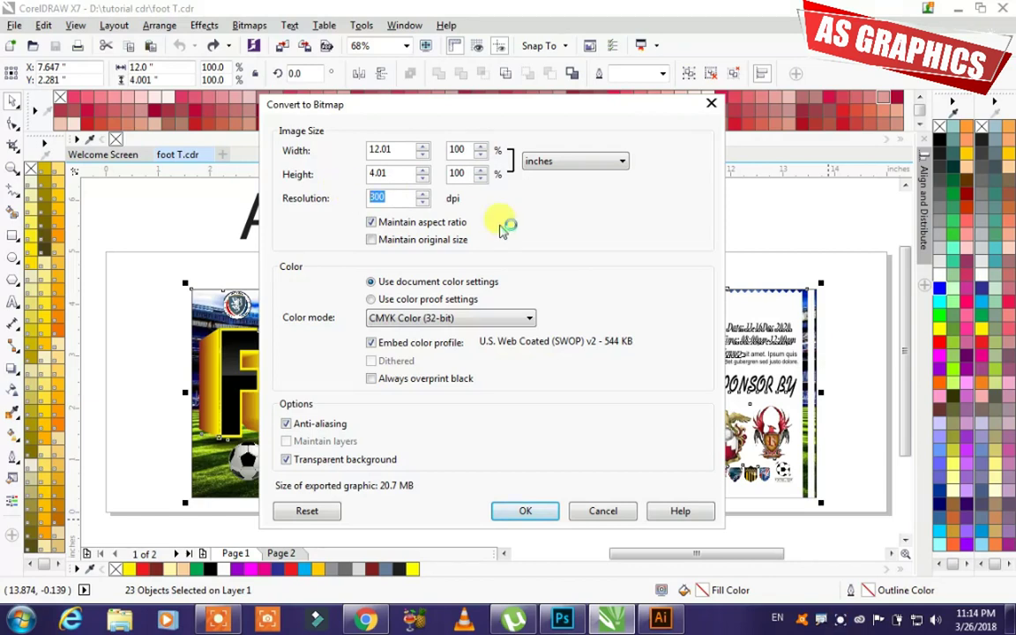
type("600")
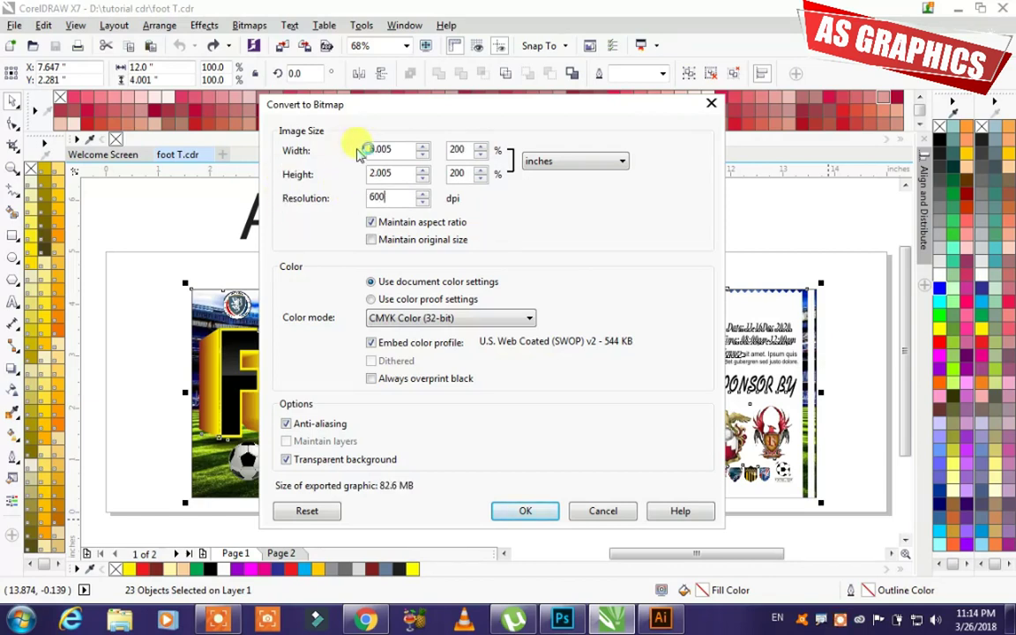
Step: Set the bitmap resolution to 300 dpi and complete the TIFF export
key("BackSpace")
key("BackSpace")
key("BackSpace")
type("300")
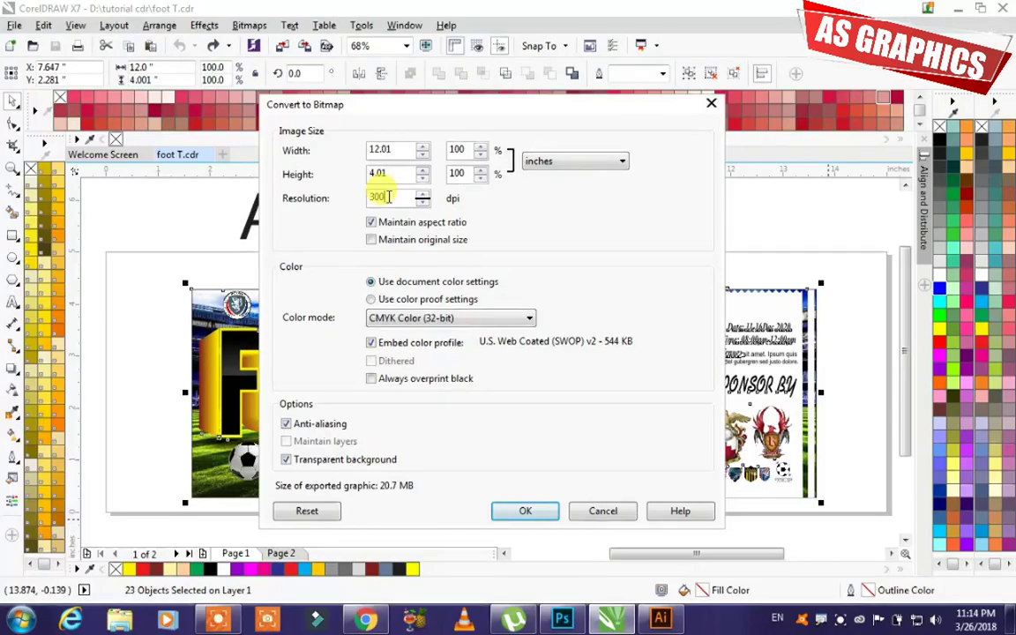
double_click(389, 196)
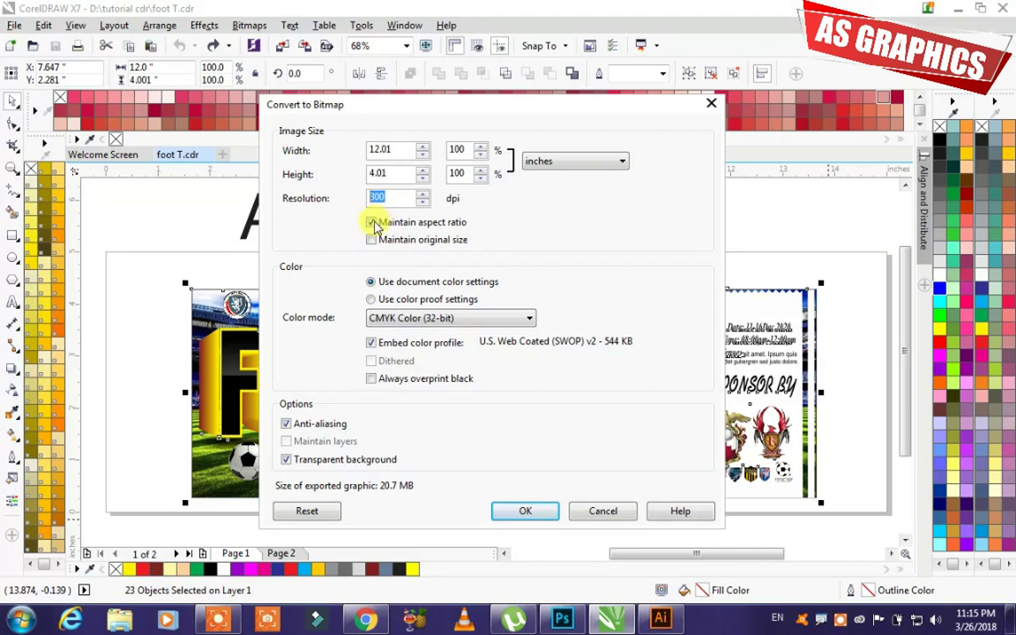
left_click_drag(417, 106, 381, 101)
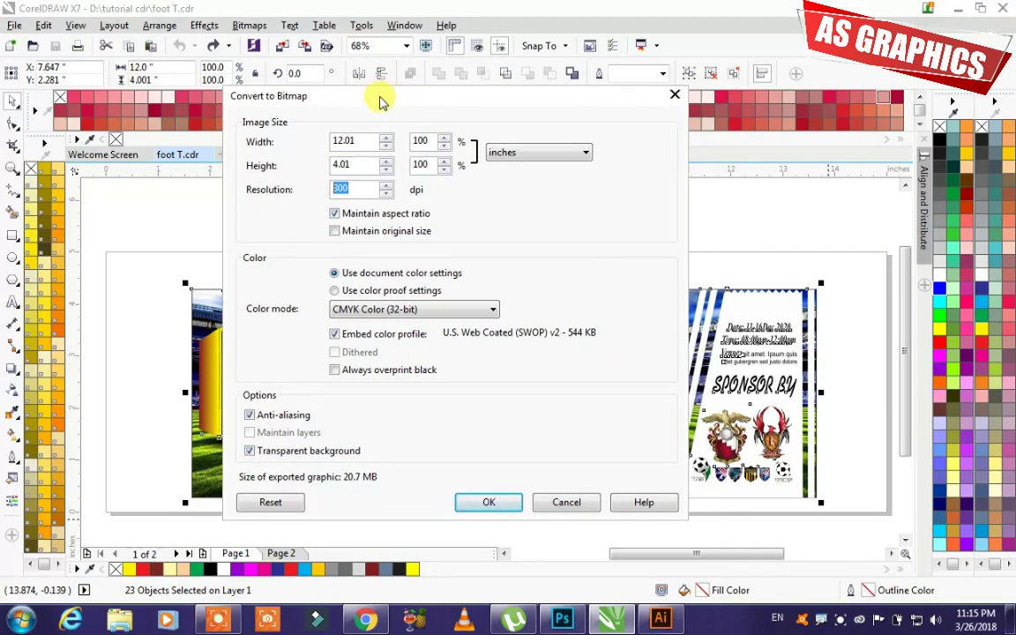
left_click(484, 503)
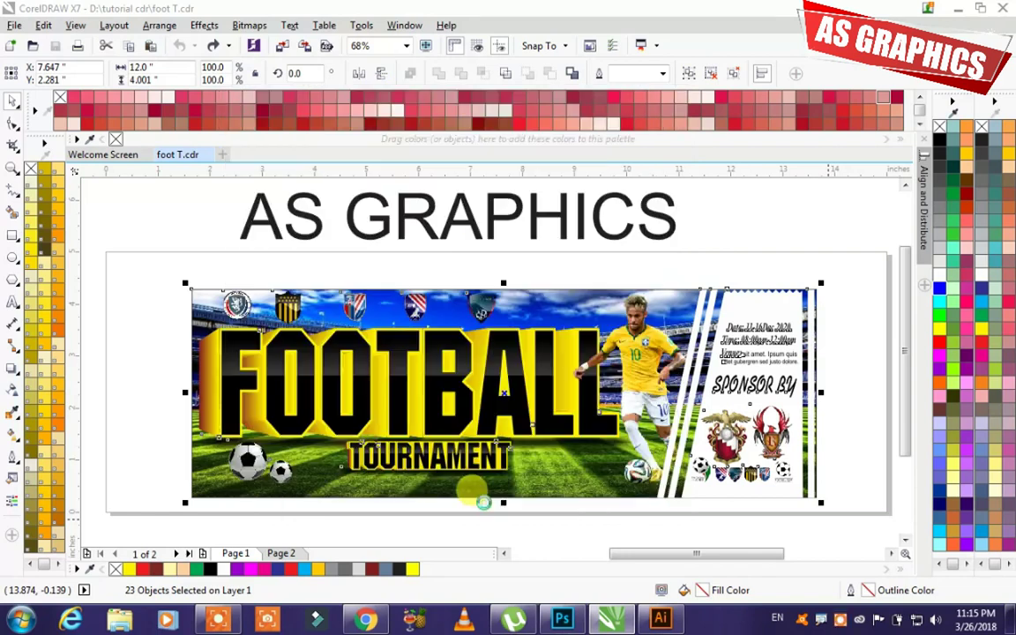
Step: Return to the desktop and check the file size and dimensions of the exported tif.tif against foot T.jpg
left_click(956, 11)
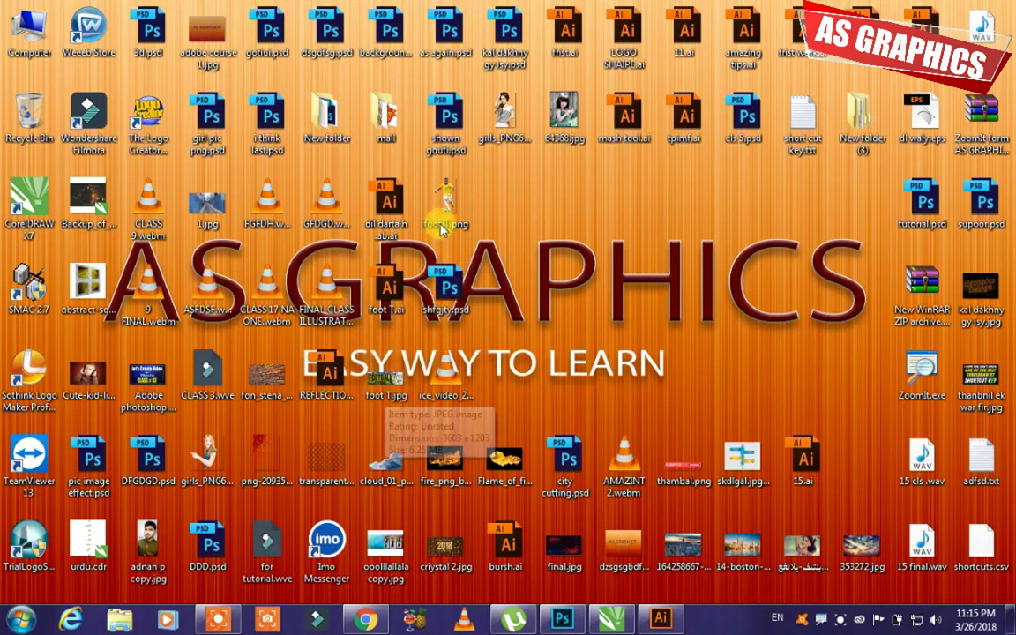
double_click(386, 375)
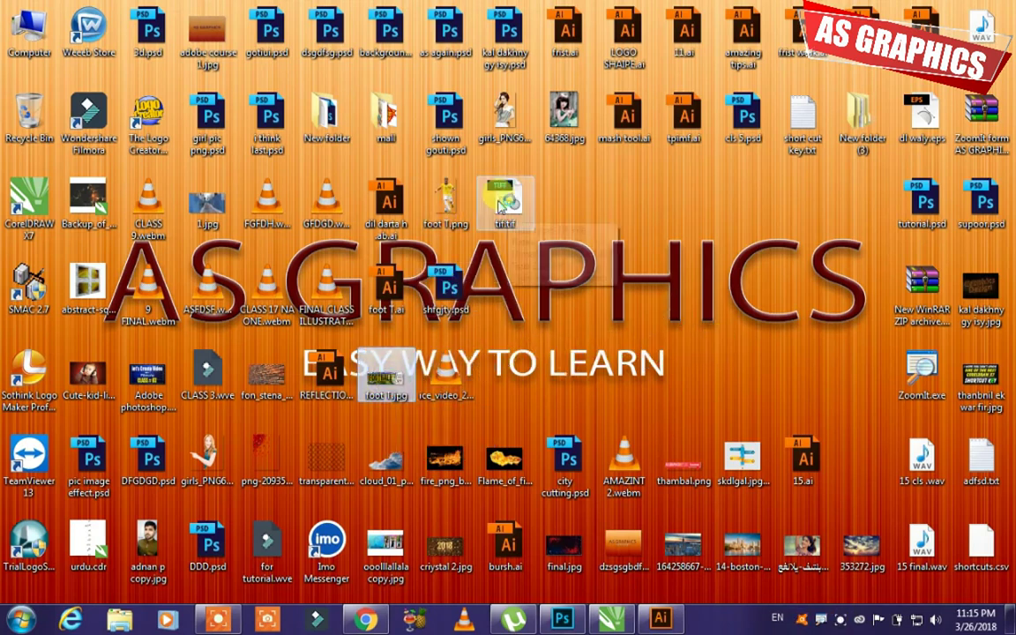
mouse_move(515, 201)
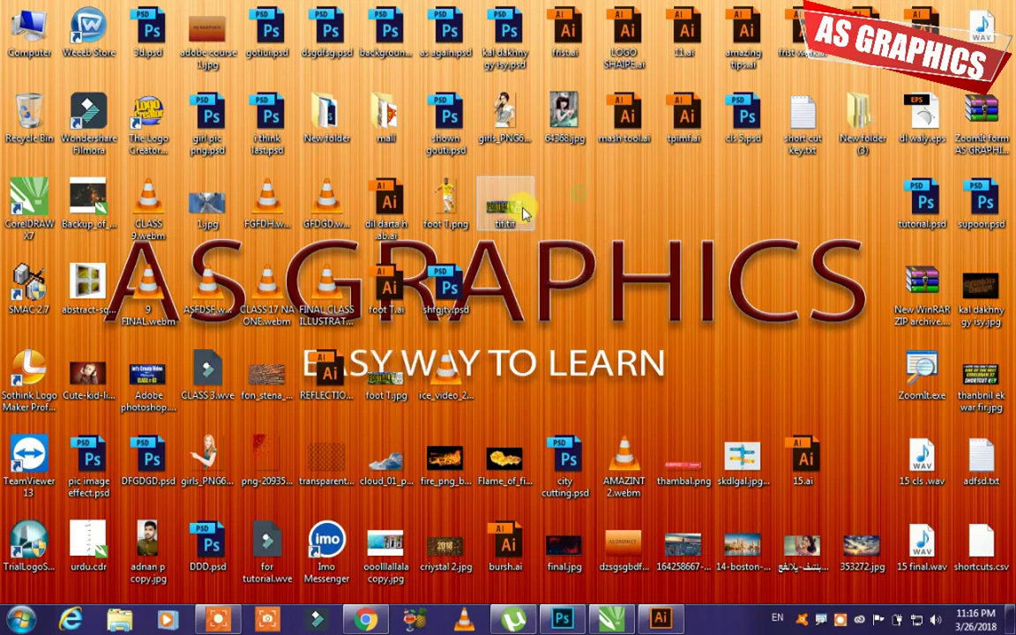
mouse_move(518, 214)
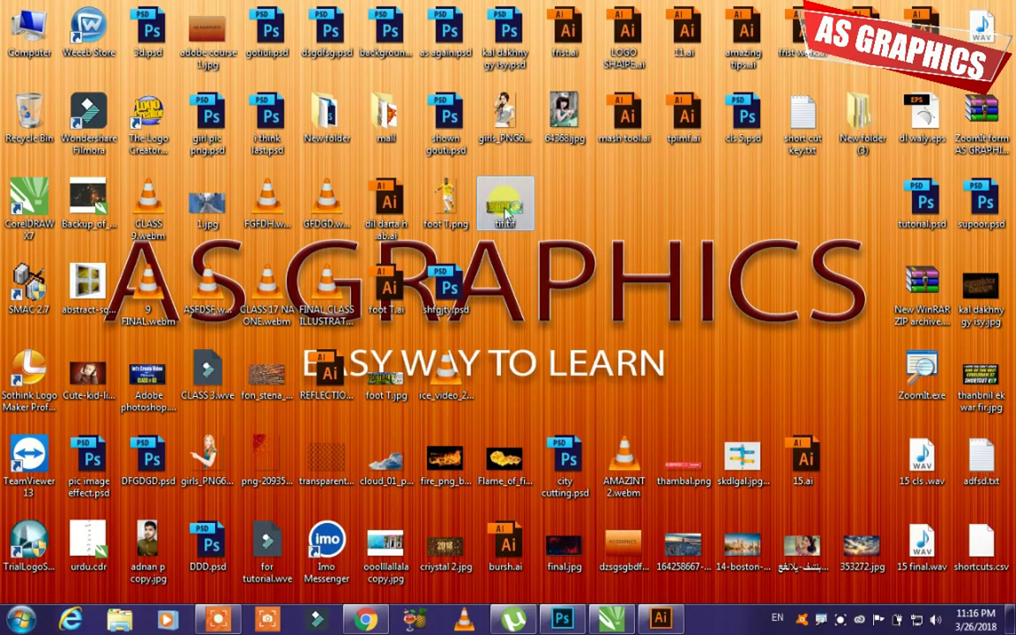
mouse_move(505, 213)
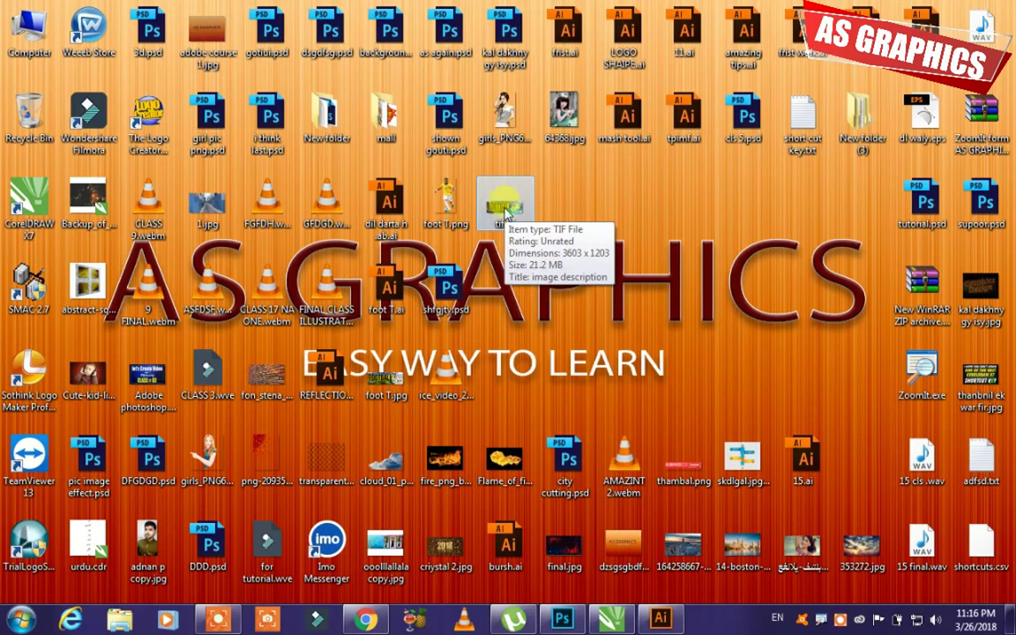
Step: Open foot T.jpg in Windows Photo Viewer for a look at the banner and close it
double_click(503, 208)
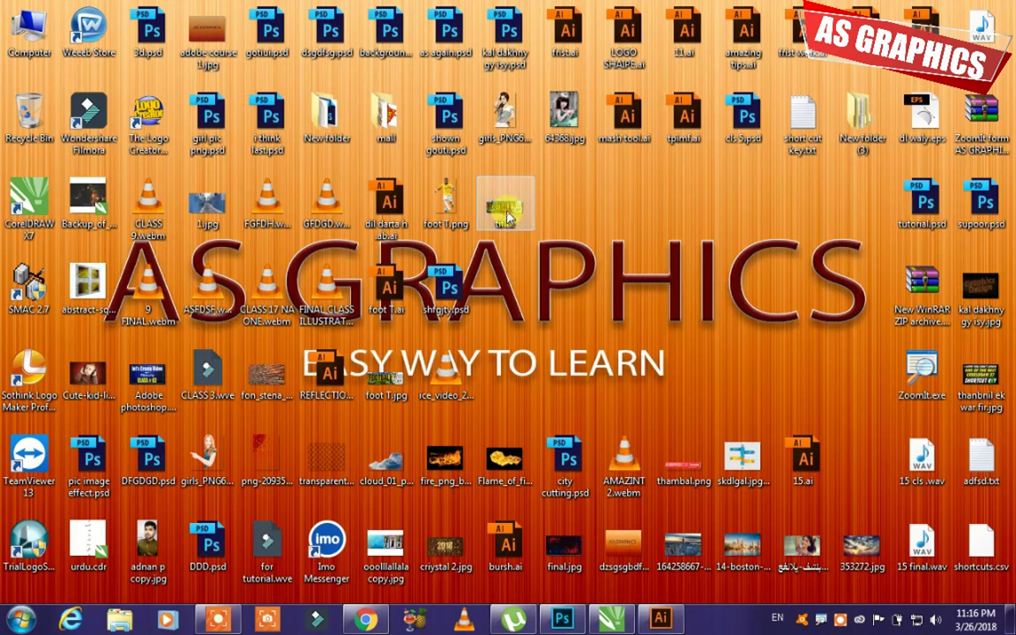
right_click(507, 216)
left_click(377, 388)
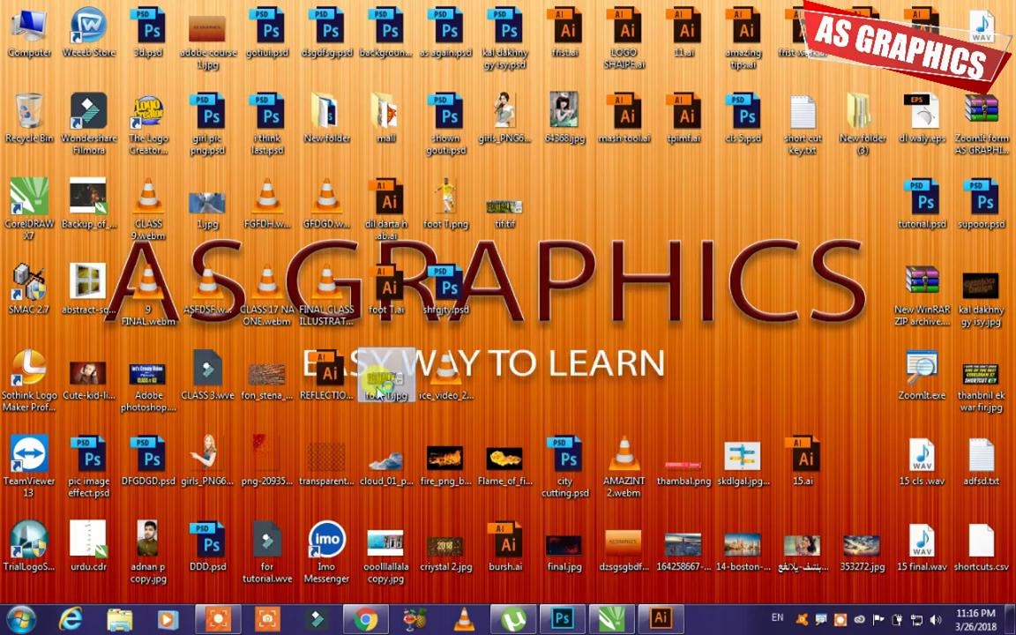
double_click(380, 388)
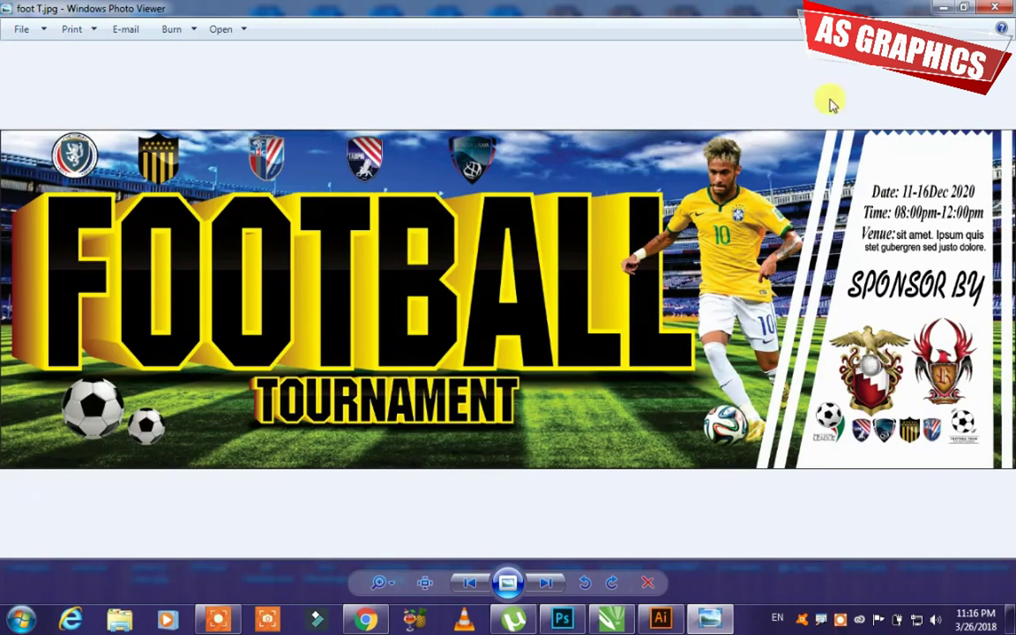
left_click(995, 7)
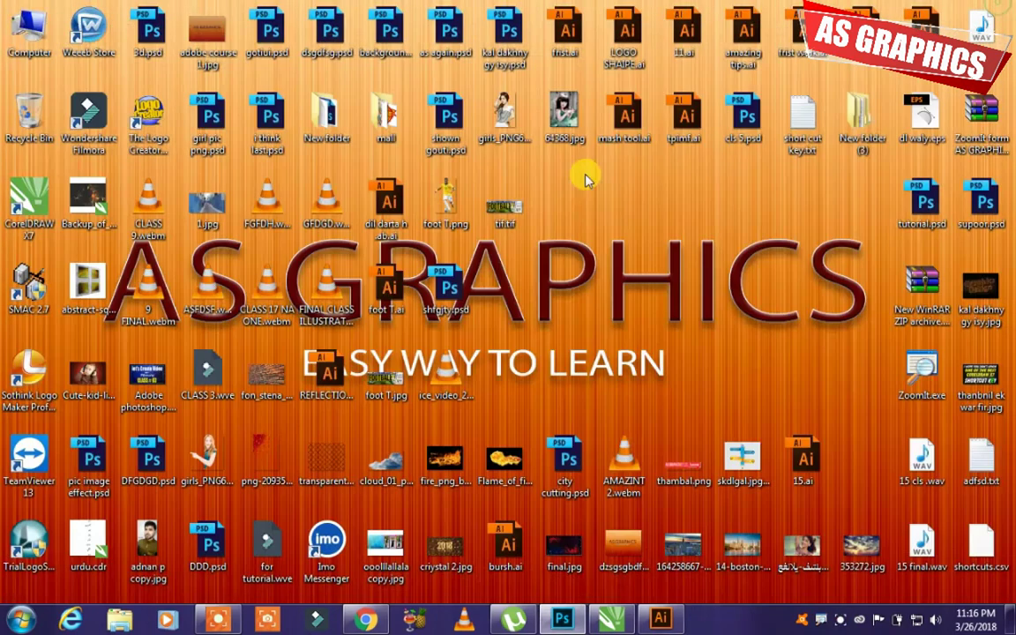
Step: Open tif.tif from the desktop in Photoshop, check its dimensions and resolution in Image Size, and return to the desktop
right_click(514, 212)
left_click(548, 218)
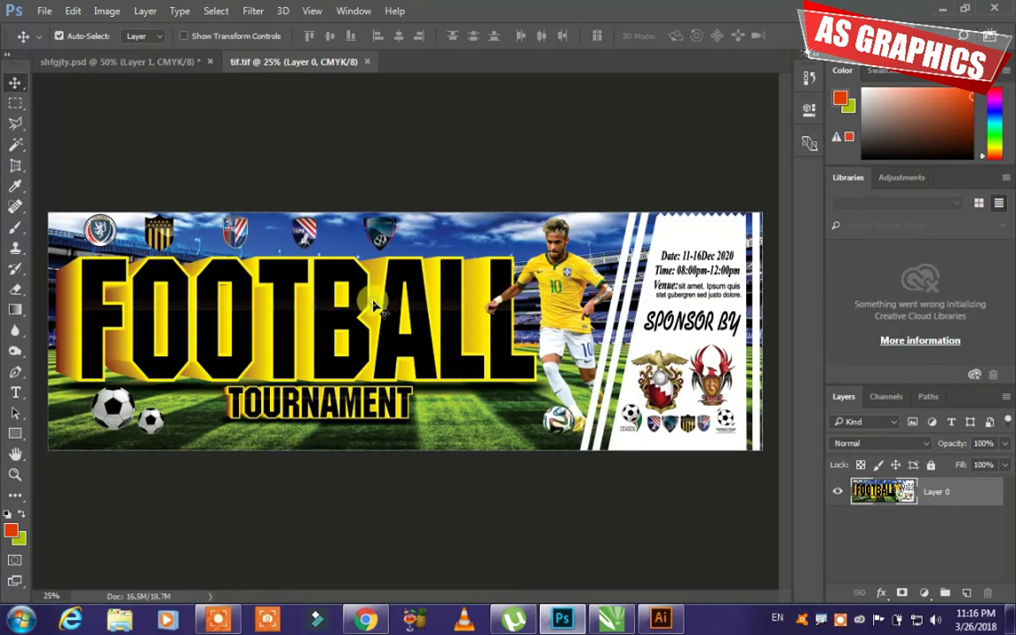
left_click(106, 11)
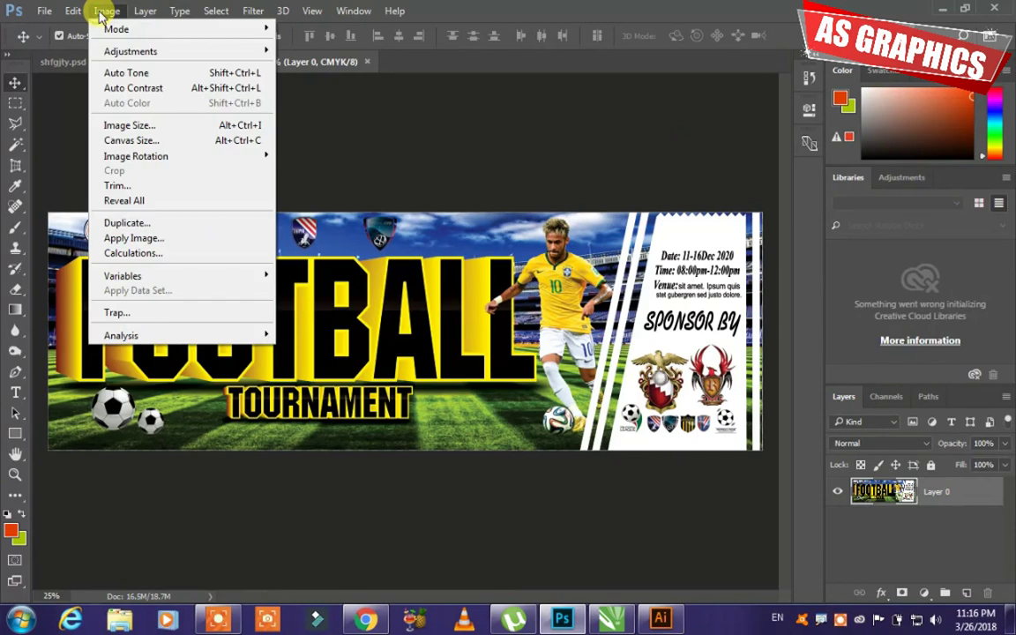
left_click(129, 125)
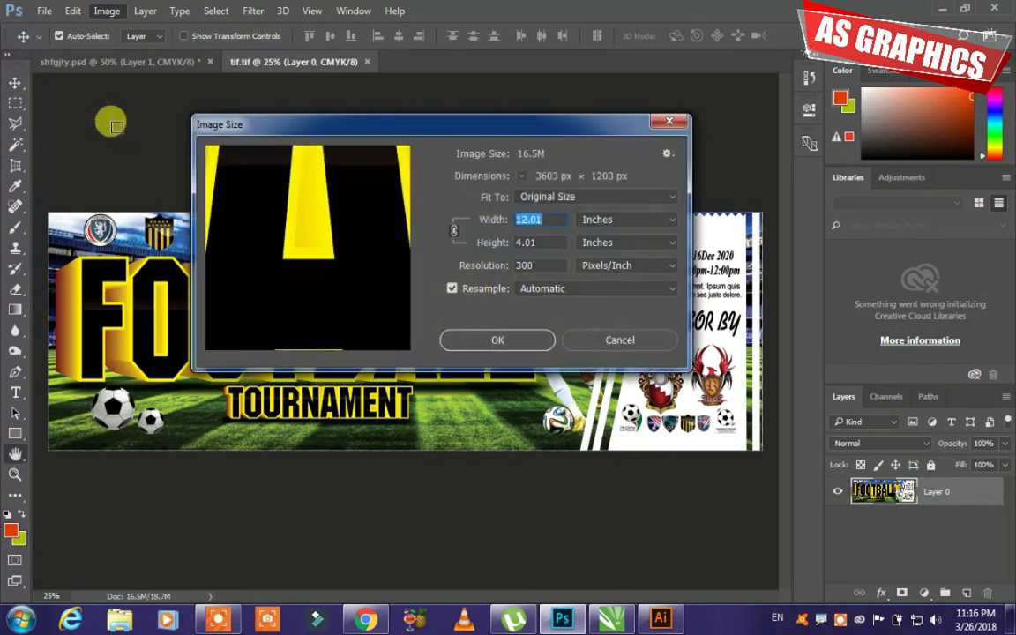
left_click_drag(533, 125, 476, 107)
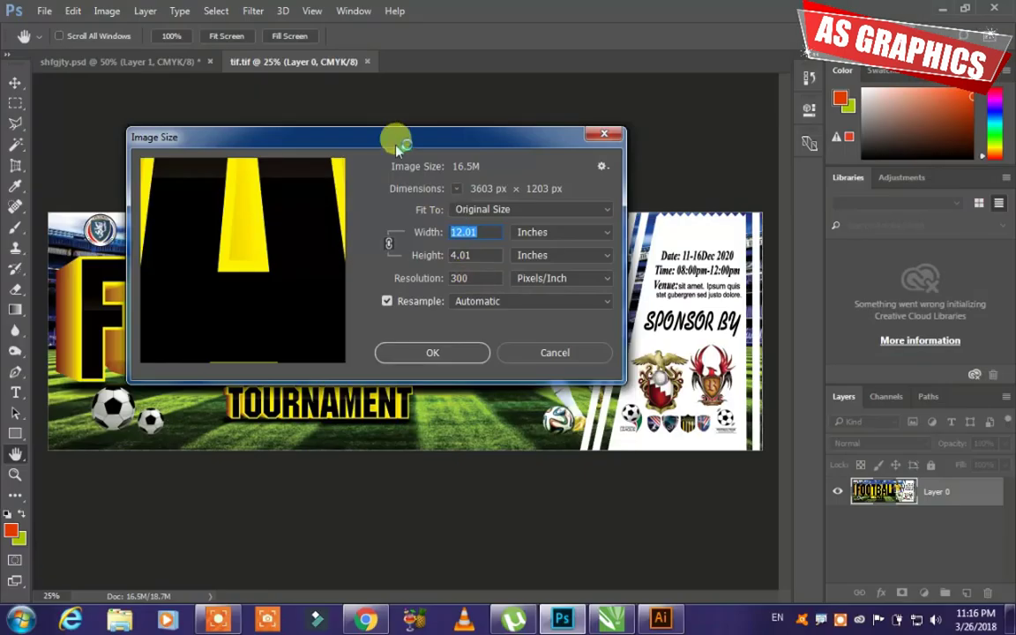
left_click_drag(397, 141, 485, 155)
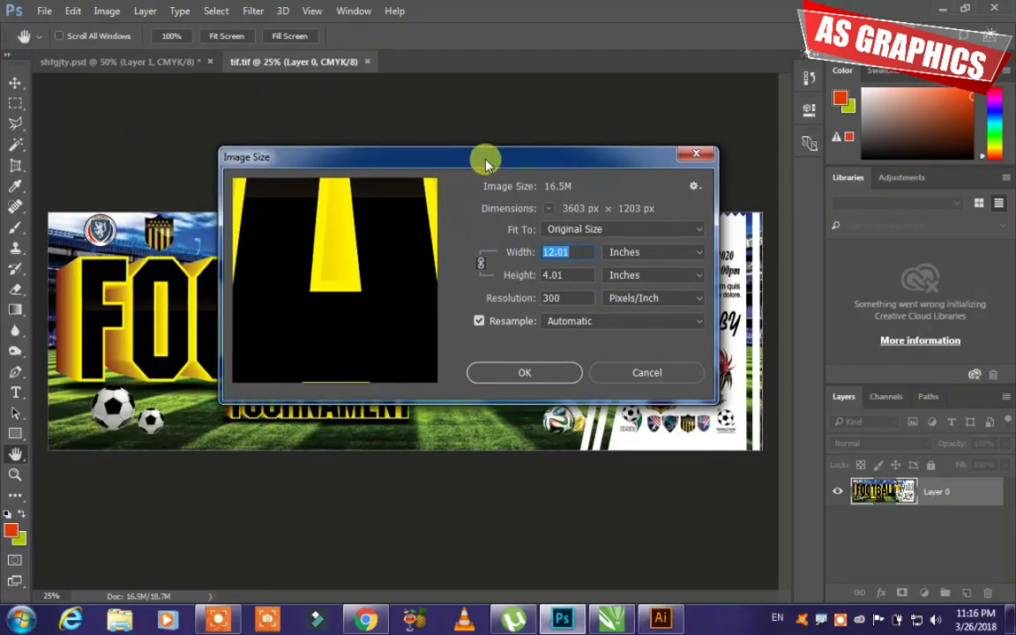
left_click_drag(486, 161, 447, 154)
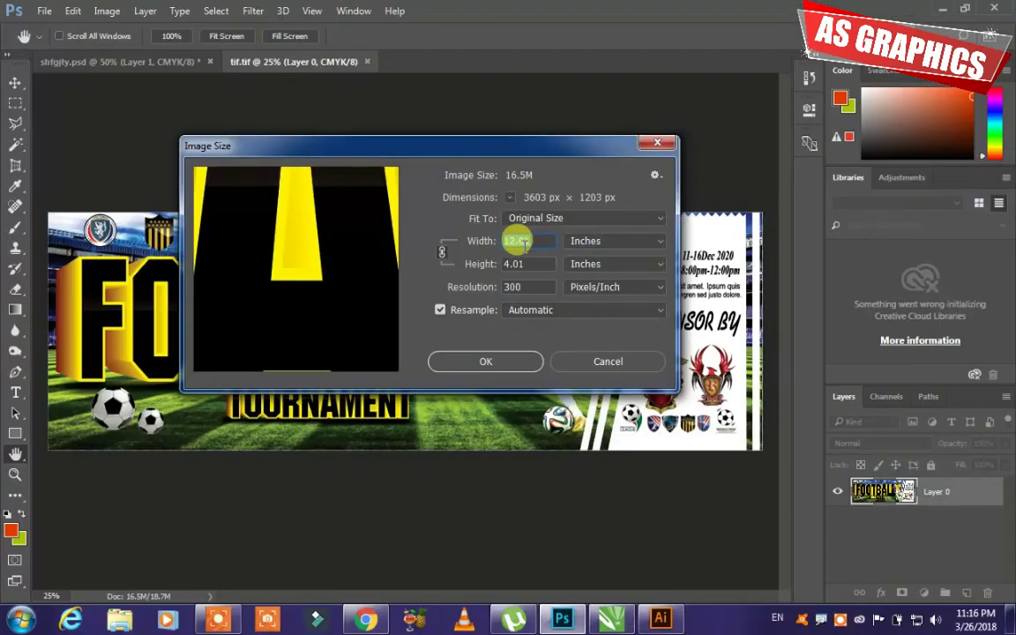
left_click(603, 358)
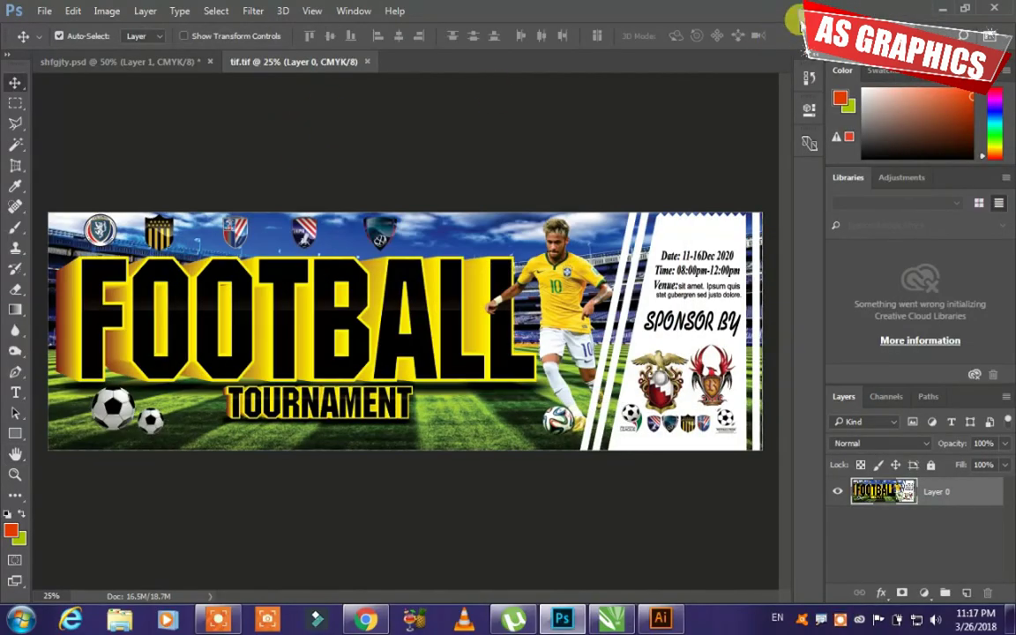
left_click(942, 8)
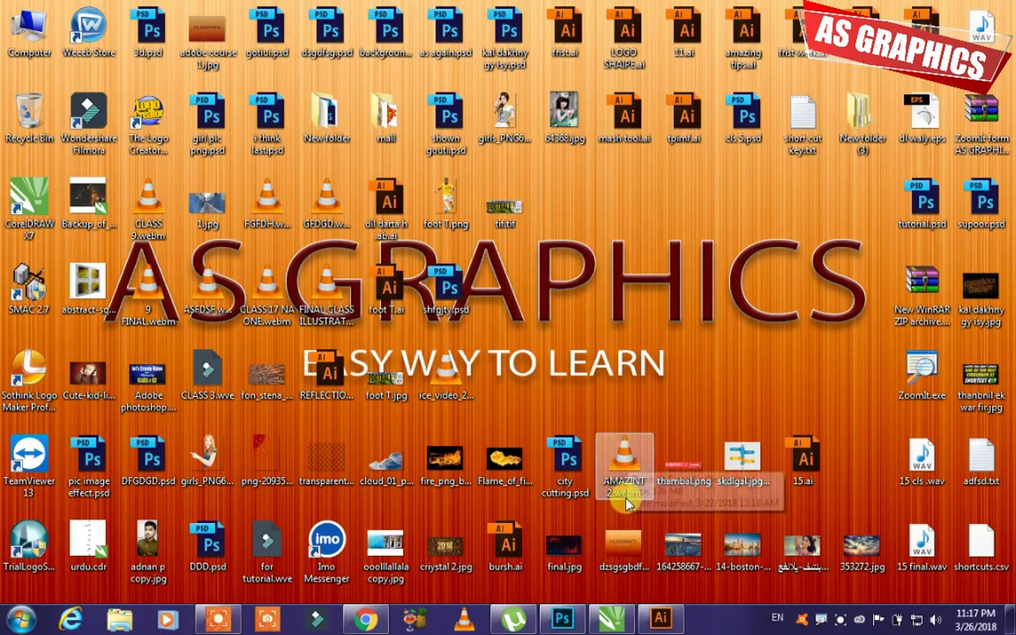
Step: Switch to CorelDRAW, clear the selection for a look at the original banner, and return to the desktop
left_click(610, 620)
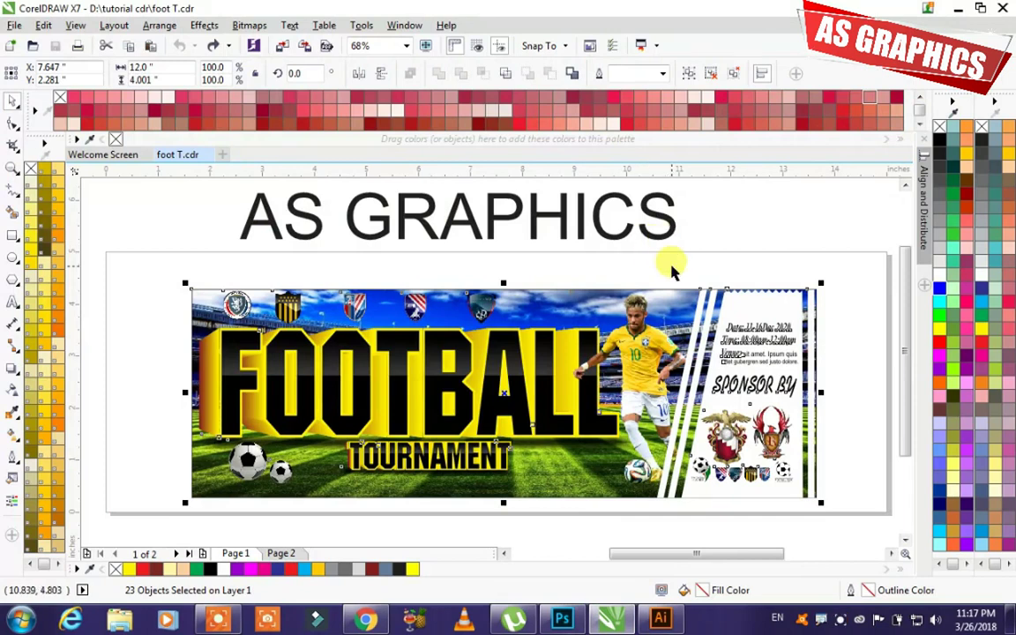
left_click(603, 236)
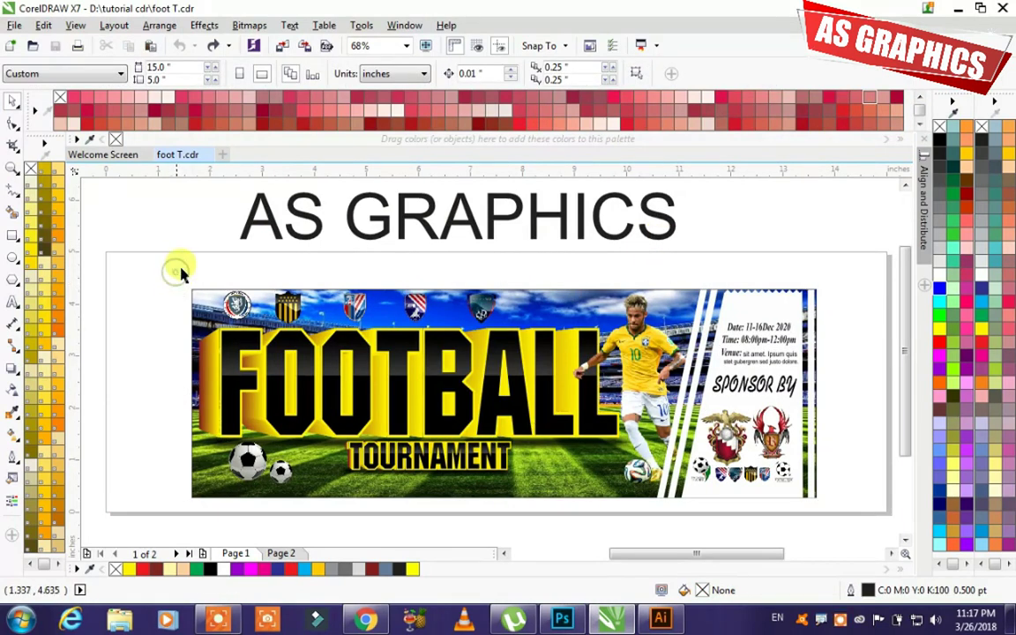
scroll(162, 239, "down", 2)
left_click_drag(126, 222, 524, 403)
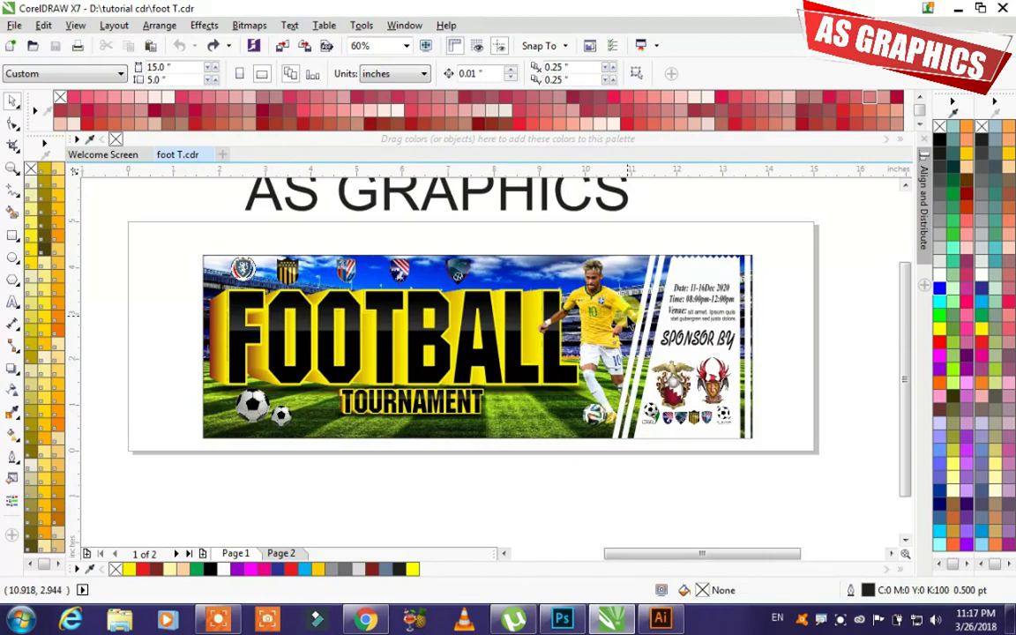
left_click(957, 8)
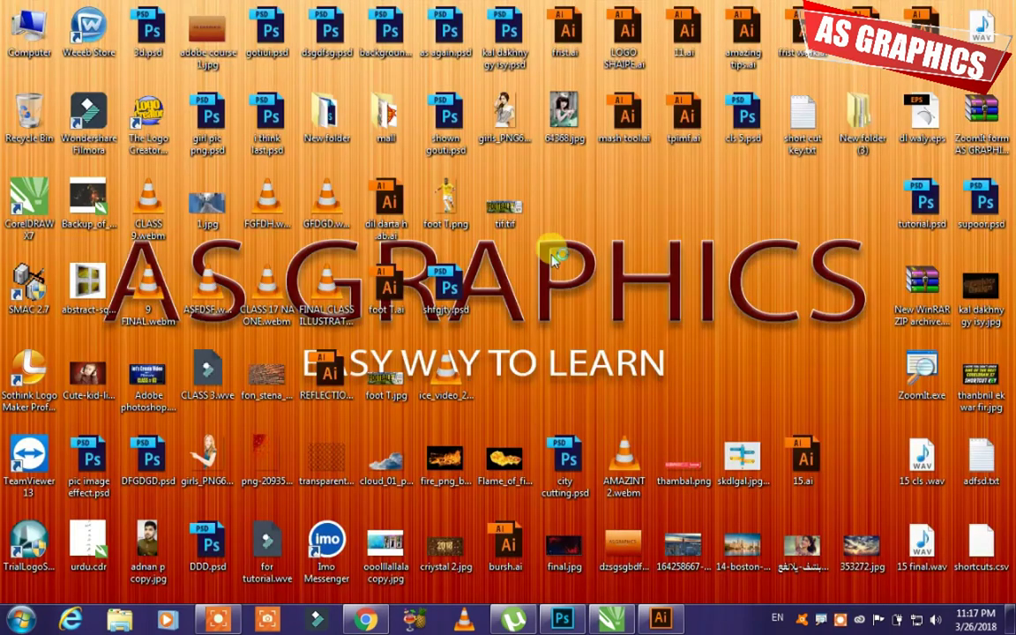
Step: Open foot T.jpg in Windows Photo Viewer, examine the edges of the FOOTBALL lettering up close, and close the image
double_click(376, 384)
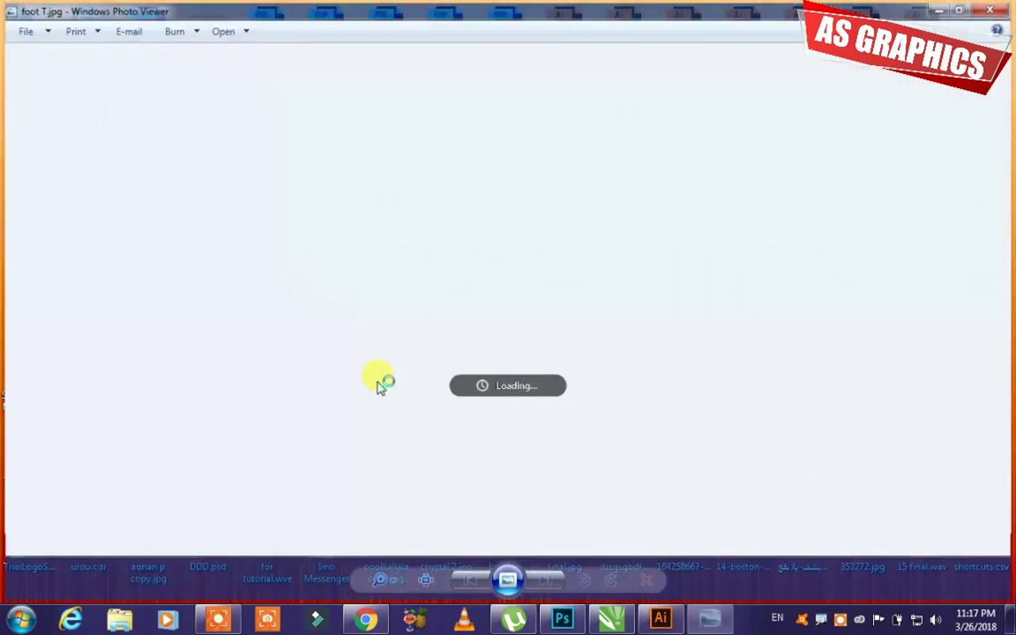
scroll(555, 255, "up", 5)
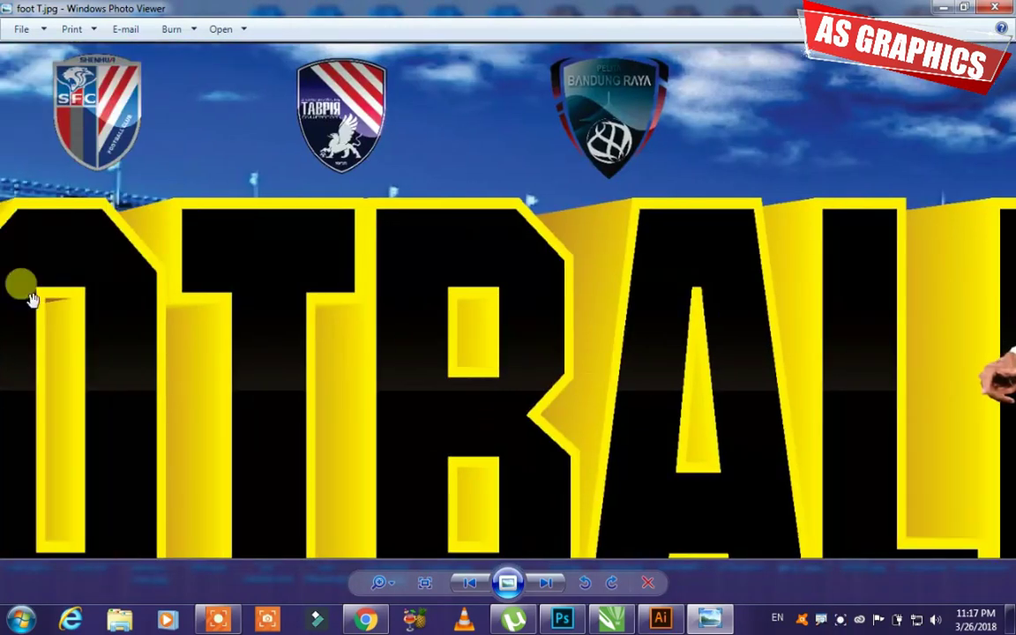
left_click_drag(31, 300, 257, 227)
scroll(234, 222, "up", 3)
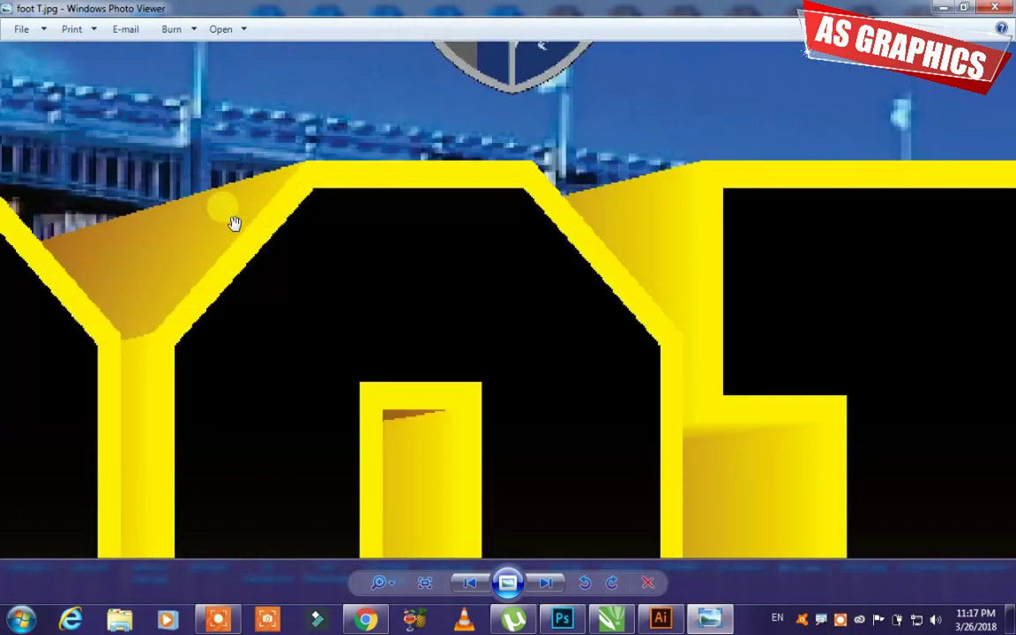
scroll(416, 290, "down", 5)
scroll(510, 215, "down", 5)
key("alt+F4")
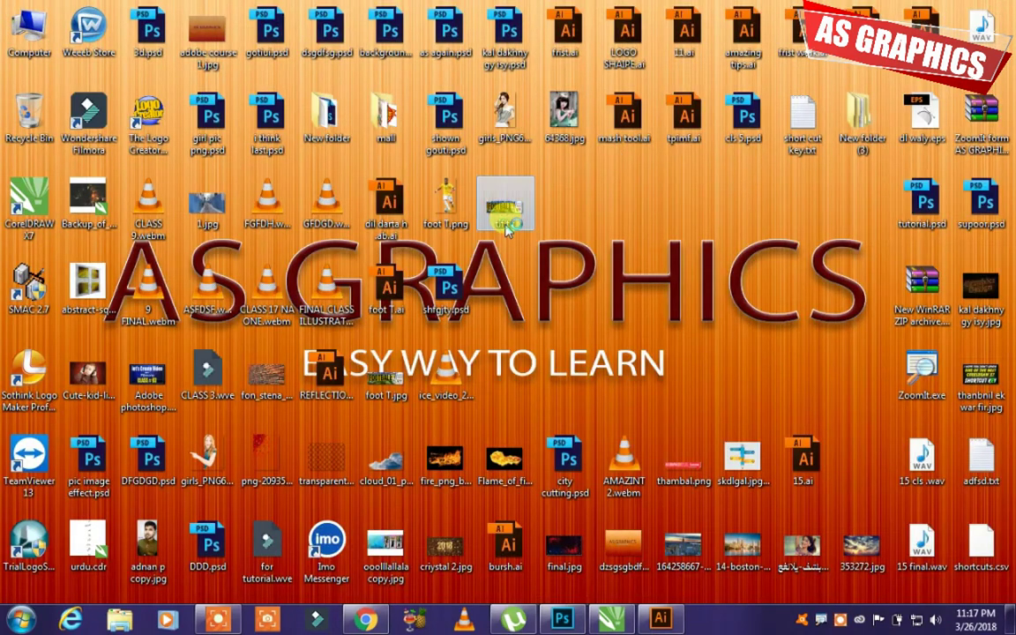
Step: Switch back to CorelDRAW and resize the complete football banner to 4 inches wide by 1 inch high
key("alt+Tab")
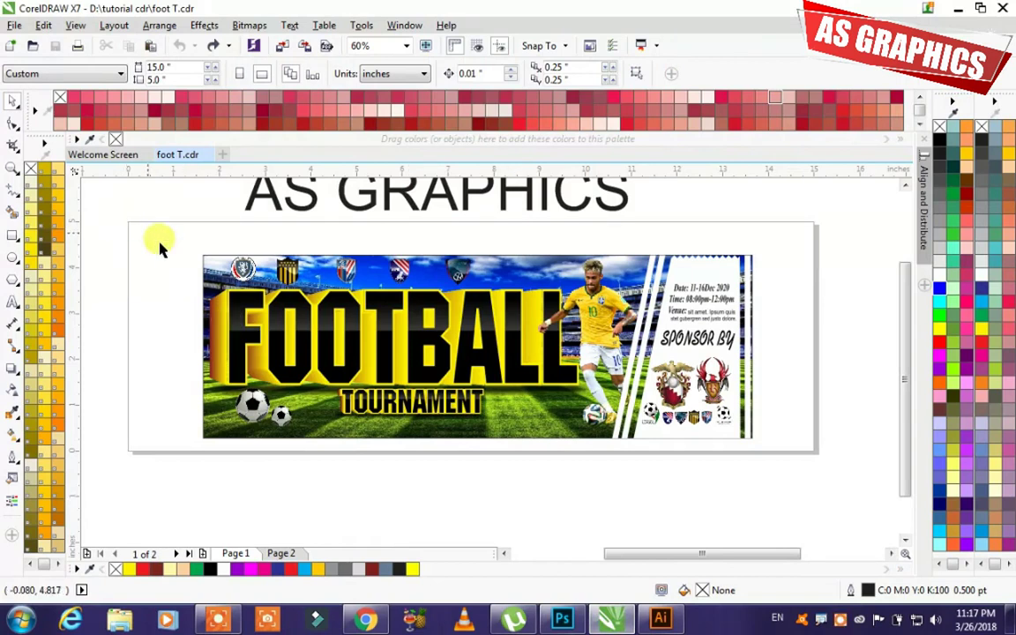
left_click_drag(185, 236, 774, 469)
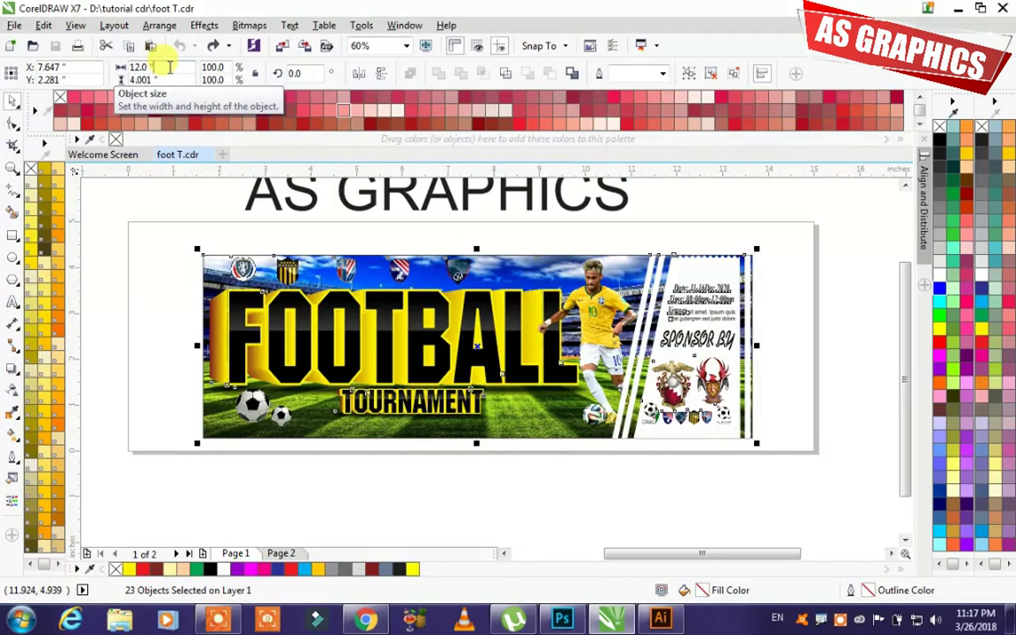
double_click(168, 67)
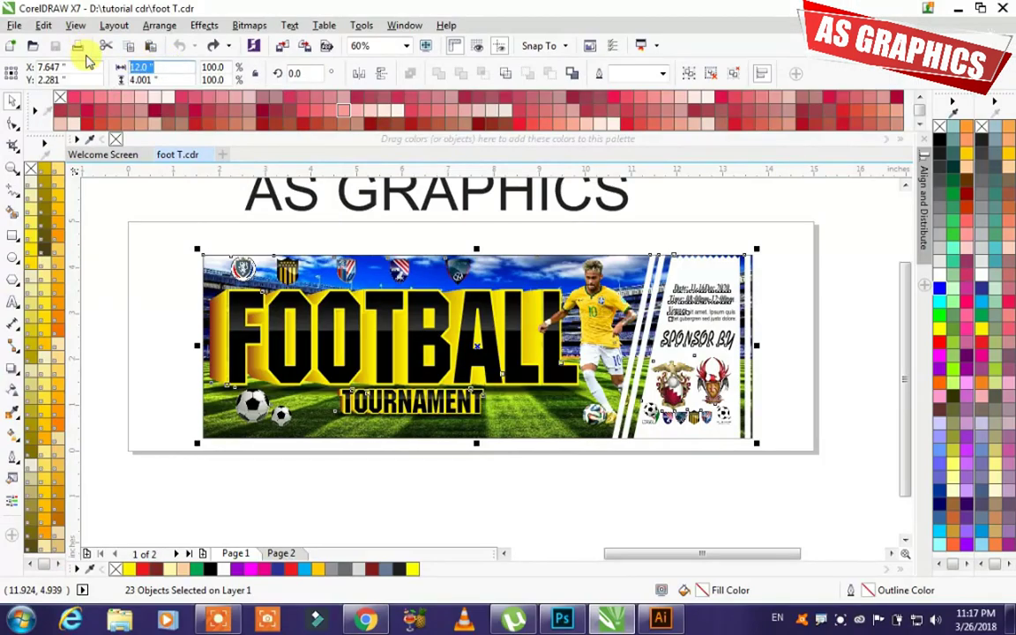
type("4")
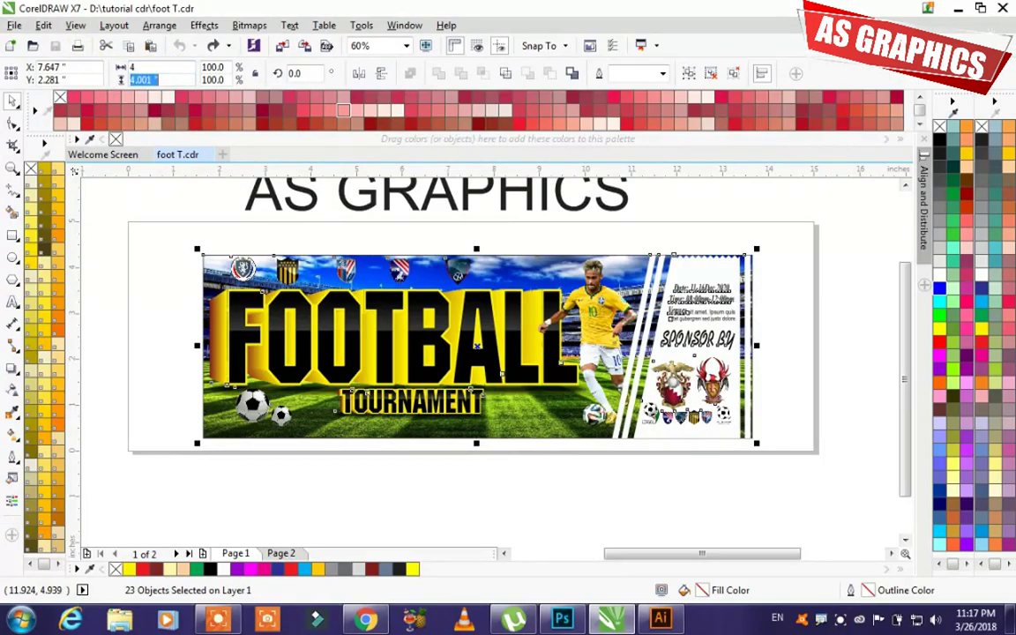
type("1")
key("Return")
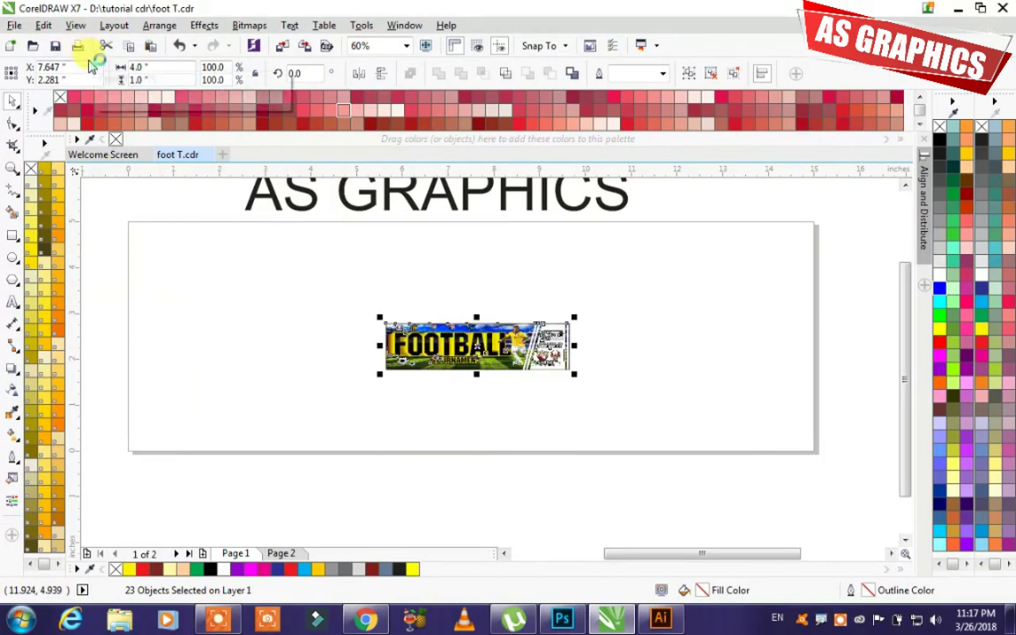
scroll(302, 265, "up", 2)
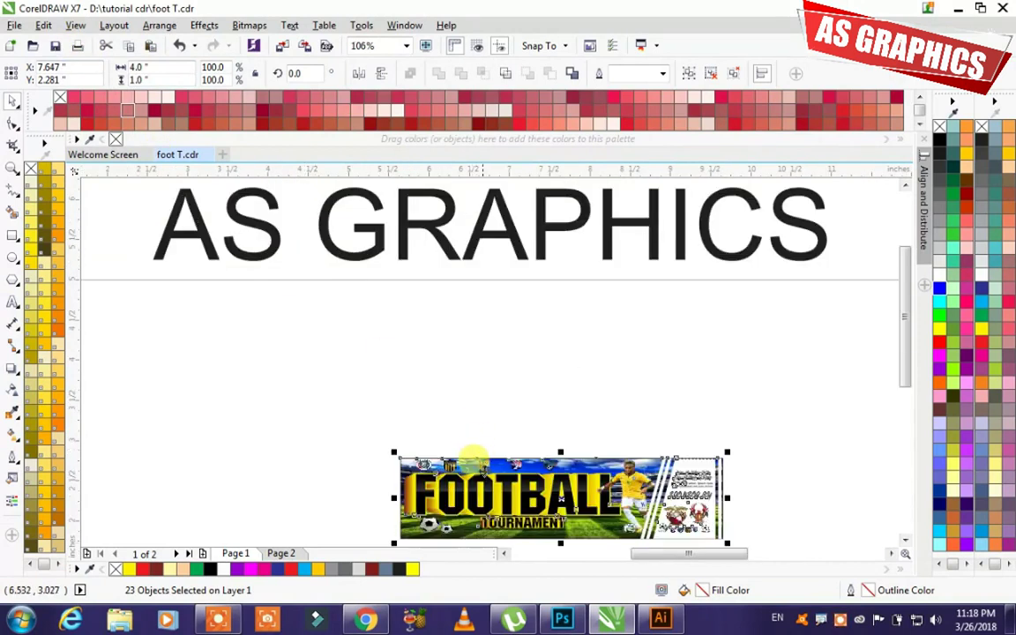
scroll(472, 455, "up", 3)
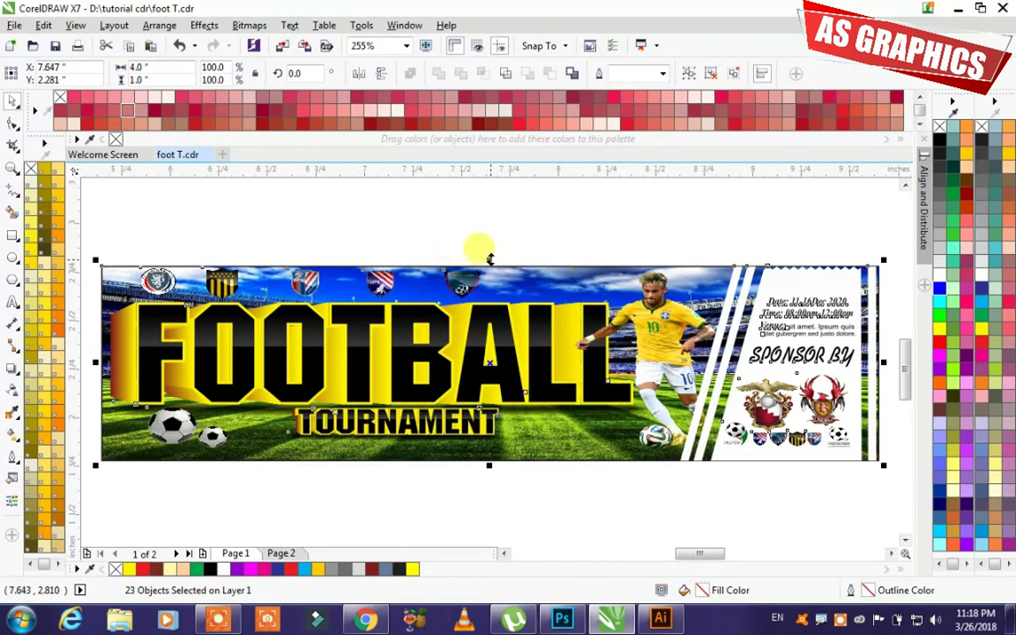
left_click(266, 234)
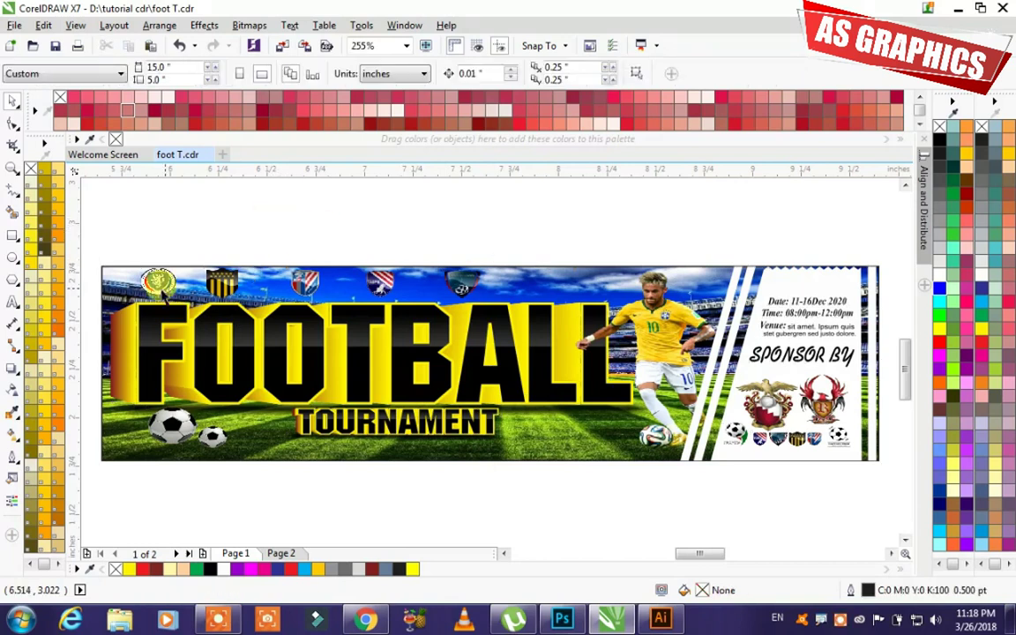
Step: Select the upper logos, FOOTBALL TOURNAMENT lettering, footballs and player, and narrow them horizontally about their centre
left_click_drag(106, 253, 730, 484)
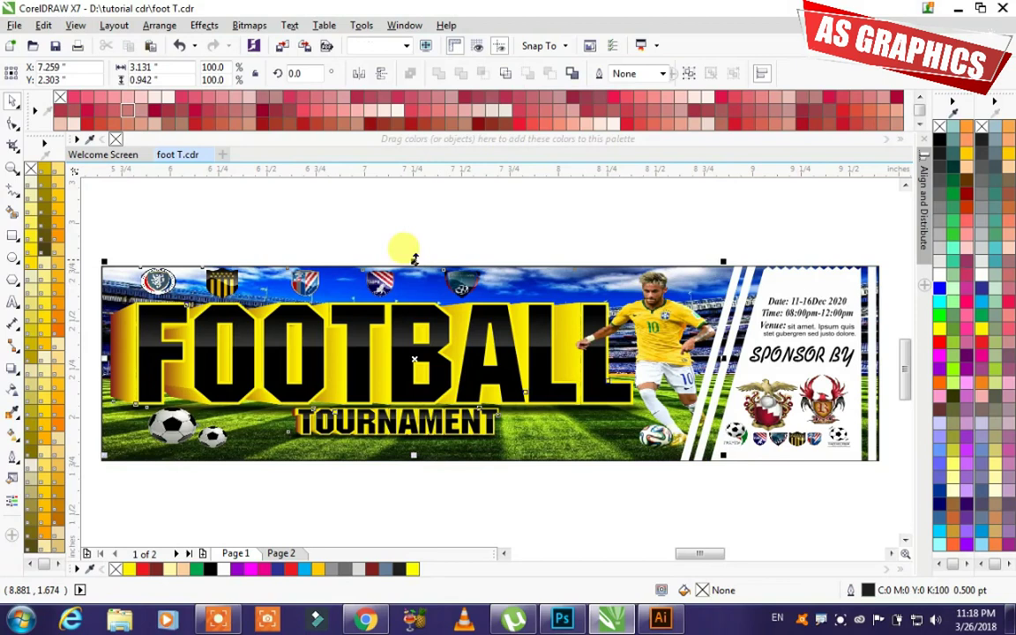
left_click_drag(414, 261, 414, 288)
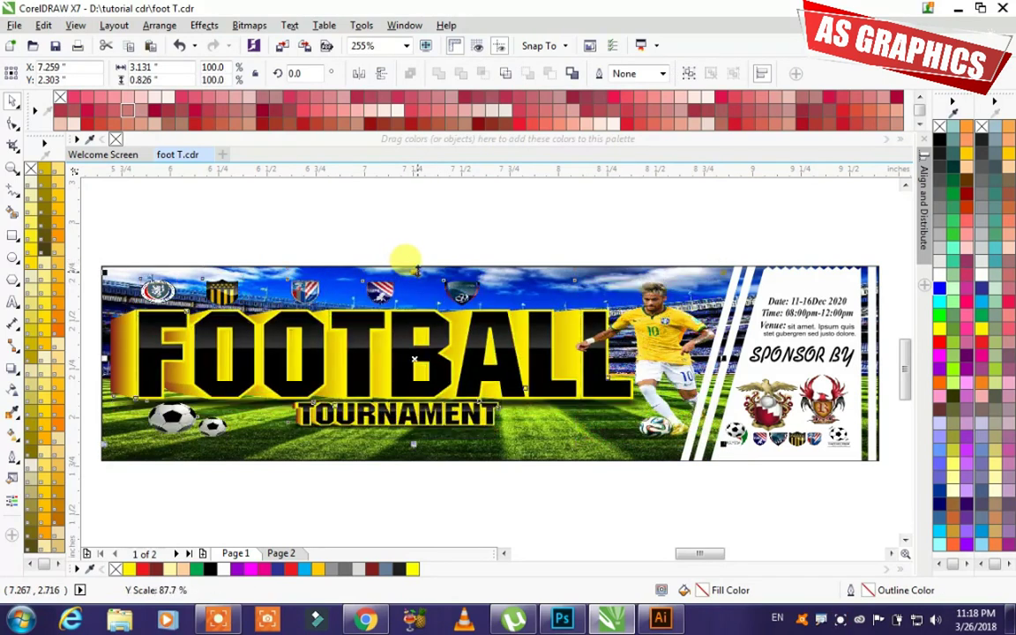
key("ctrl+z")
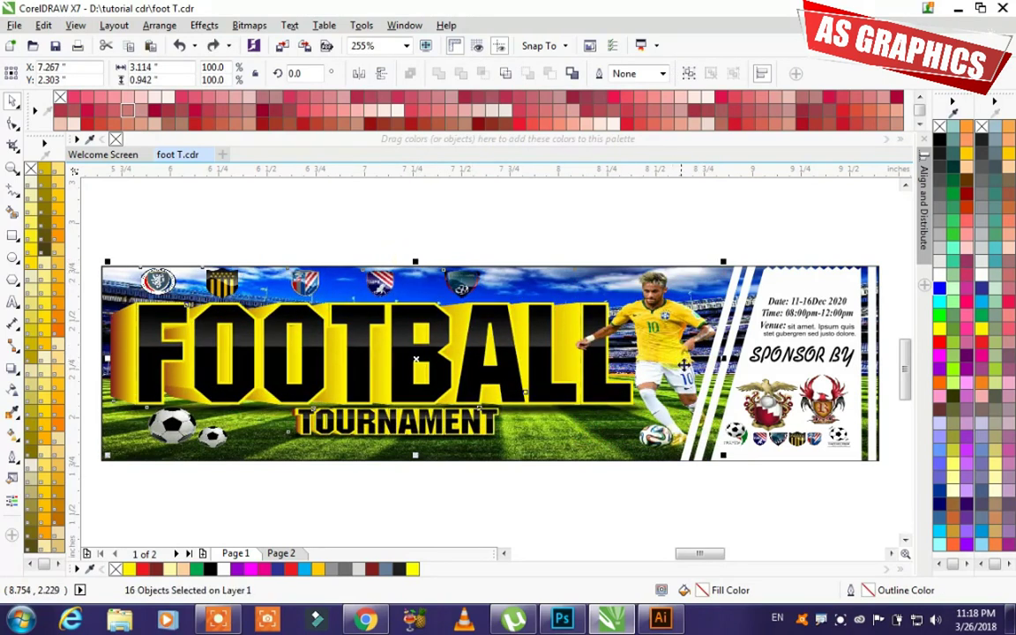
left_click_drag(722, 360, 676, 349)
left_click(258, 245)
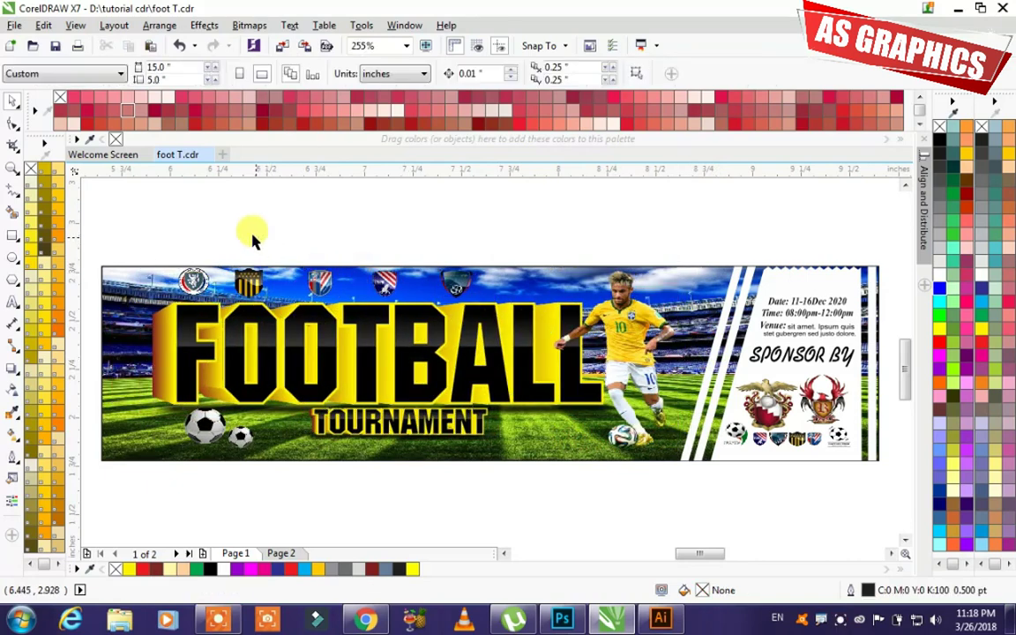
Step: Examine the resized banner's background, lettering and sponsor logos up close by selecting individual objects
scroll(233, 228, "down", 2)
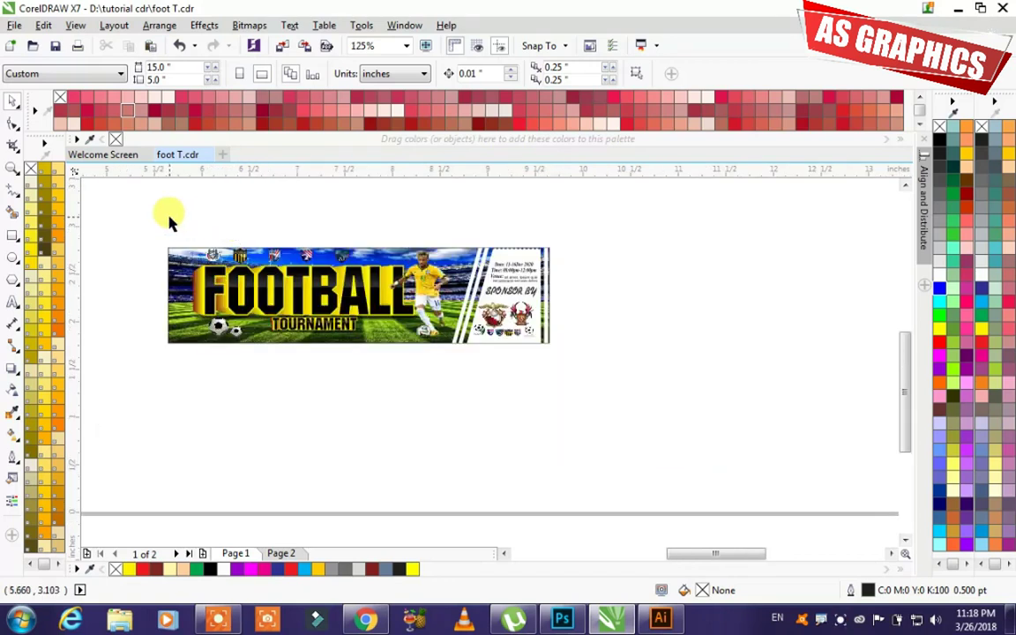
key("z")
left_click_drag(154, 227, 581, 377)
key("space")
left_click(124, 256)
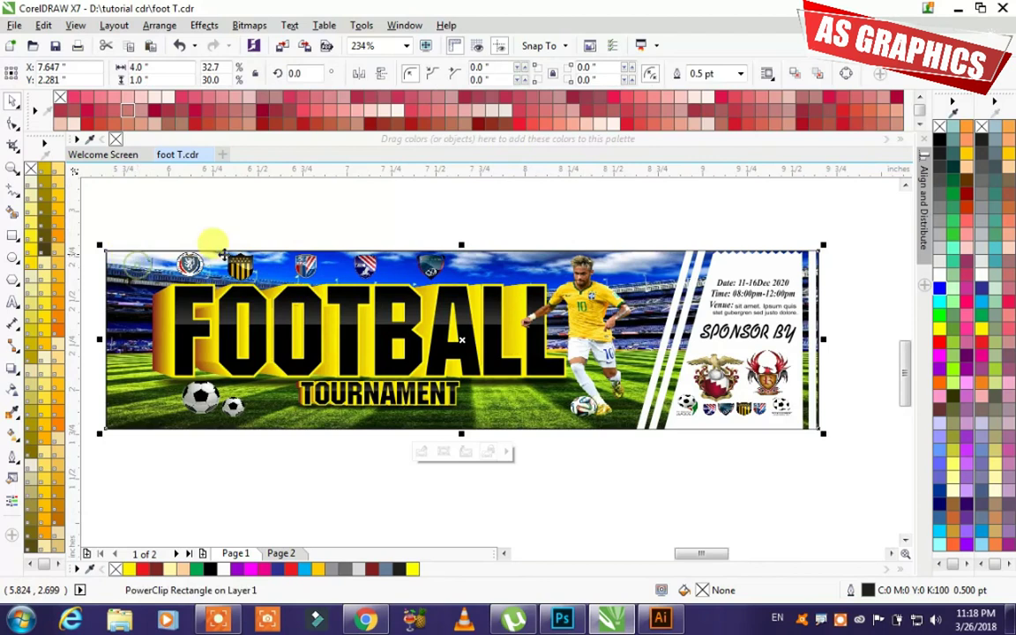
left_click(334, 220)
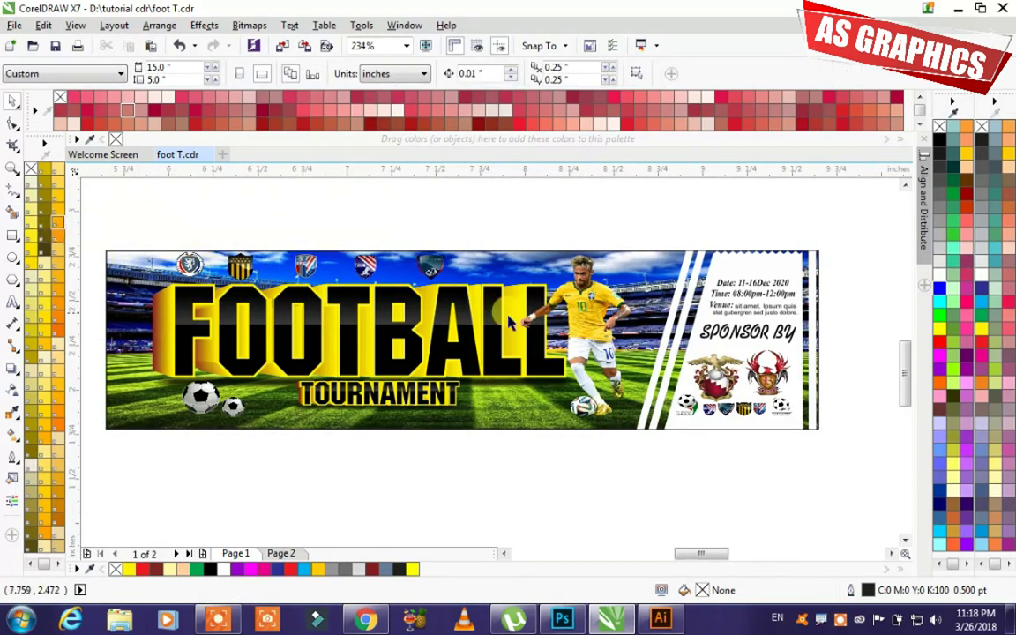
left_click(600, 380)
left_click(393, 388)
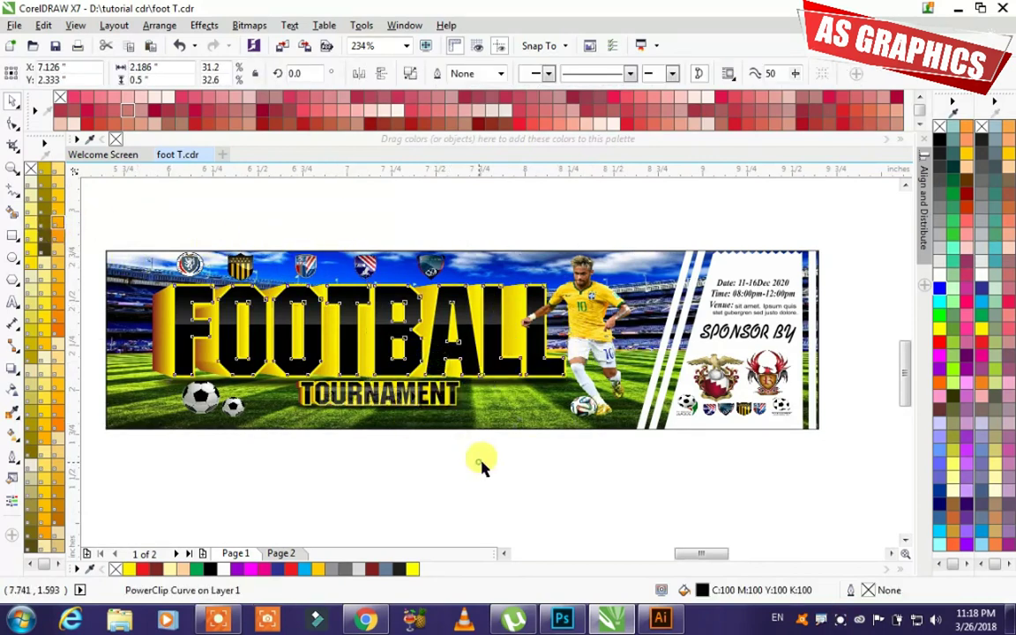
left_click(725, 435)
left_click(721, 421)
left_click(710, 465)
Step: Select the two footballs below the FOOTBALL lettering, narrow them slightly, and clear the selection
left_click(231, 408)
left_click(235, 409, "shift")
left_click_drag(251, 402, 251, 401)
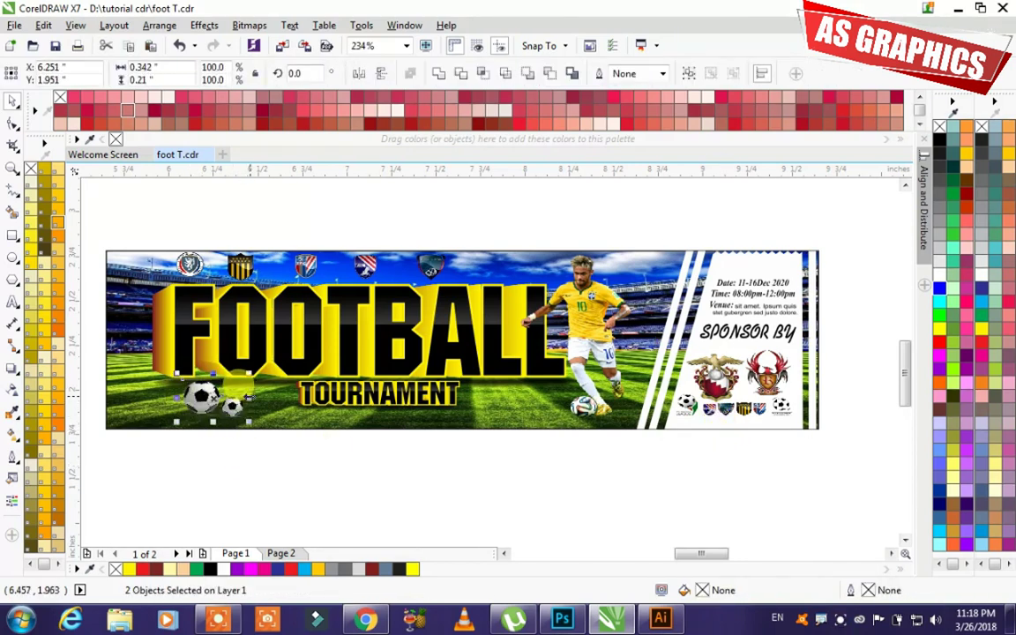
left_click(285, 474)
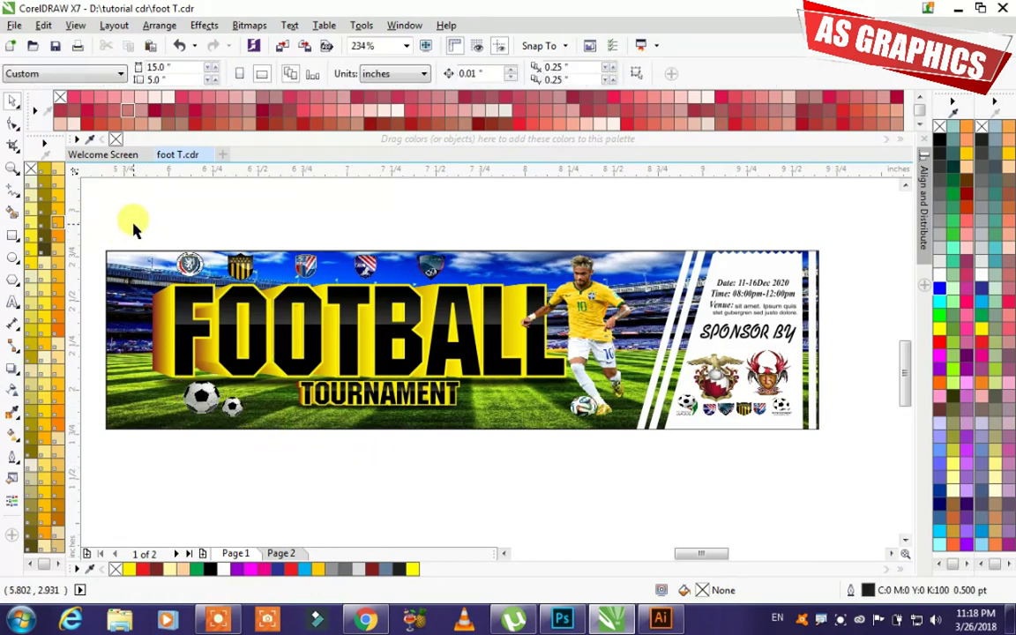
key("F4")
left_click_drag(391, 444, 749, 530)
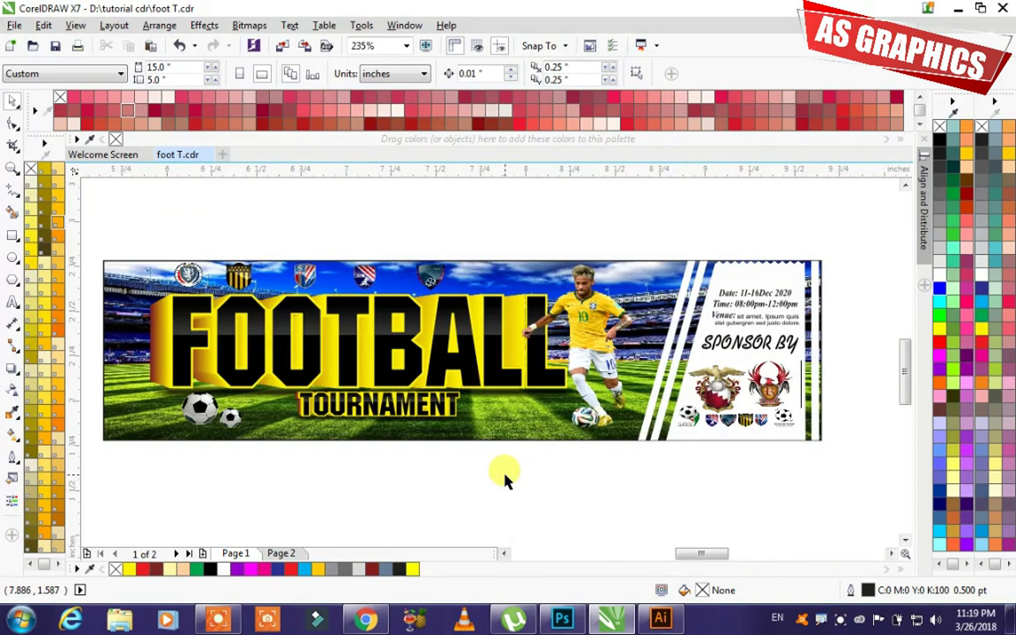
Step: Switch to Chrome and look through the uploaded videos on the As Graphics YouTube channel page
key("F4")
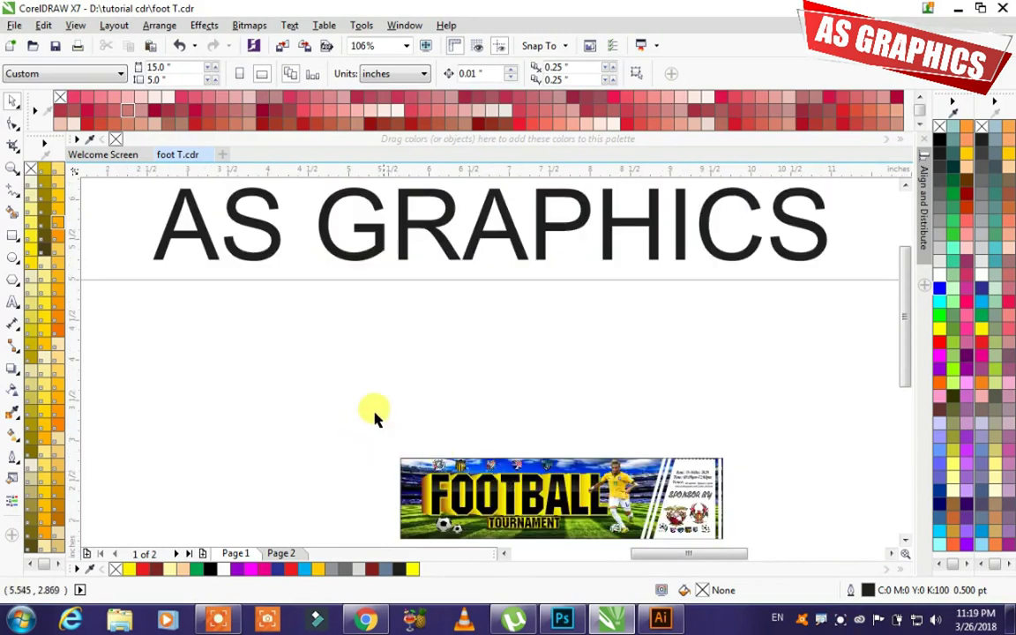
key("shift+F4")
left_click(364, 620)
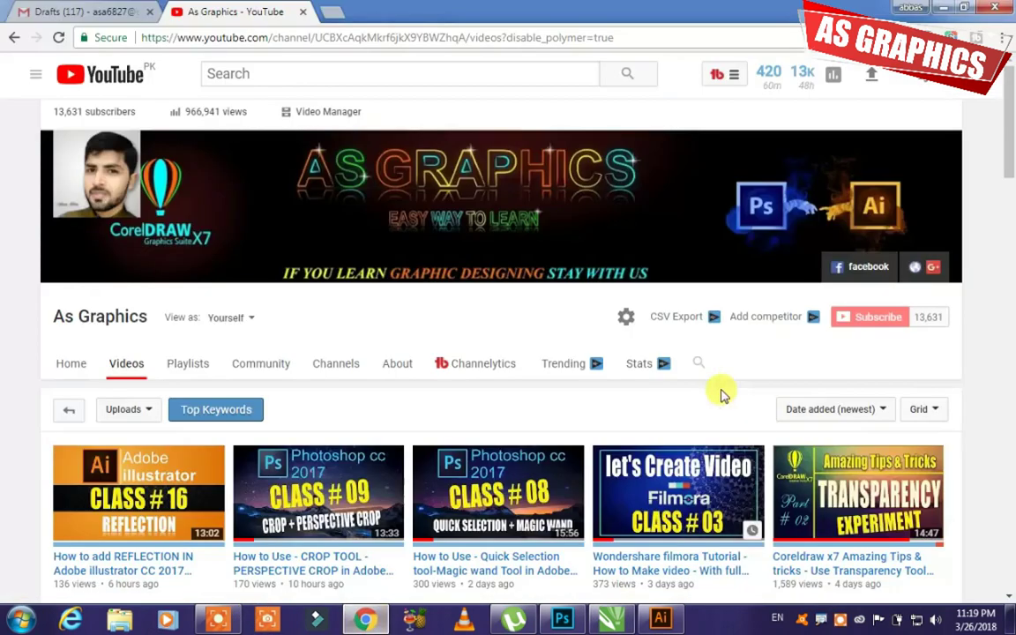
scroll(846, 408, "down", 1)
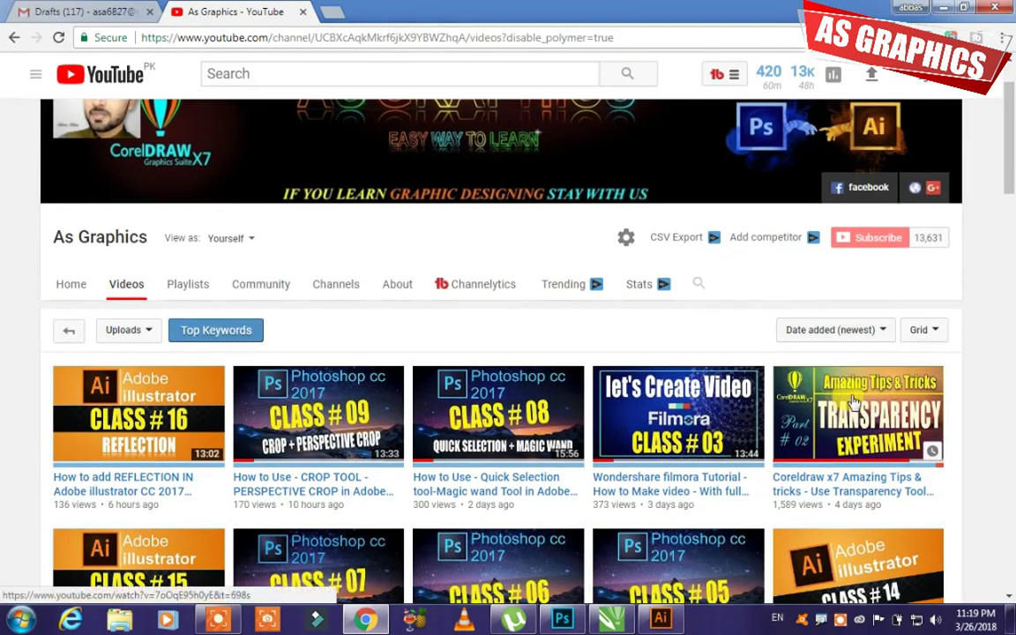
scroll(980, 402, "up", 1)
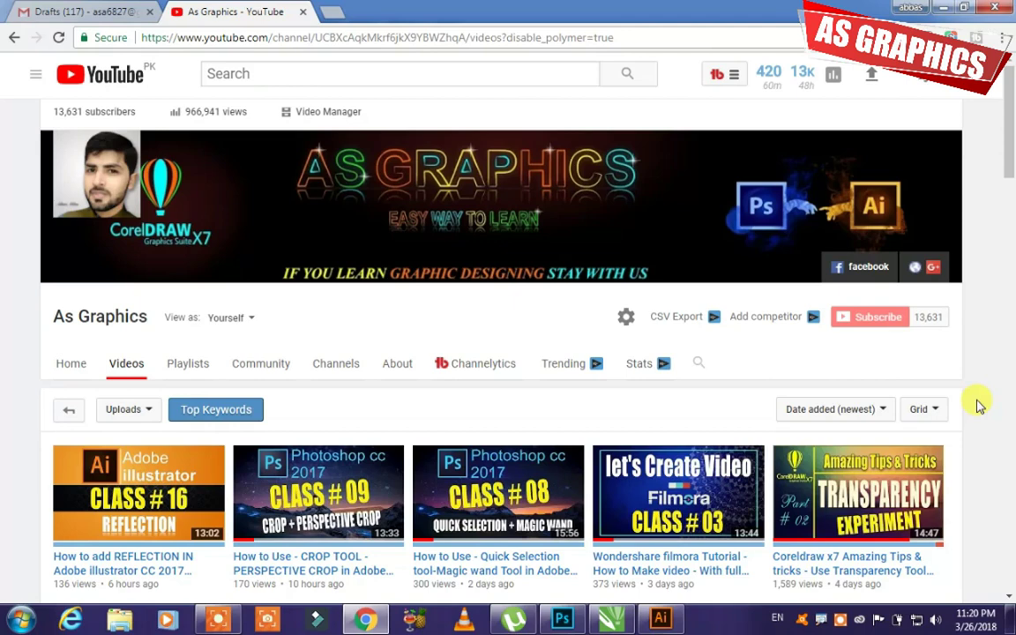
scroll(940, 432, "down", 2)
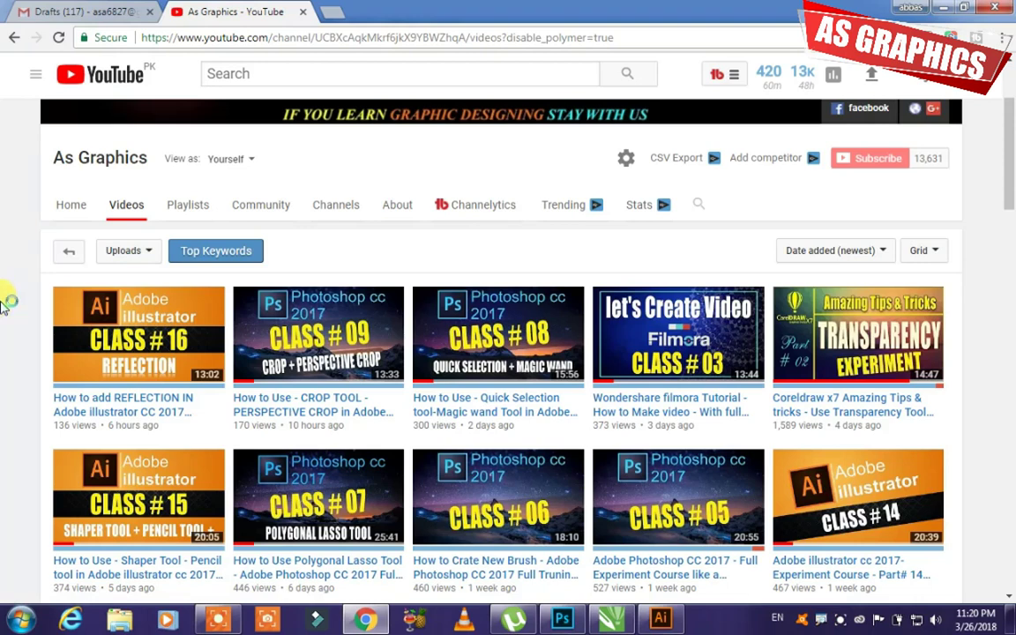
scroll(3, 303, "down", 1)
scroll(4, 304, "down", 2)
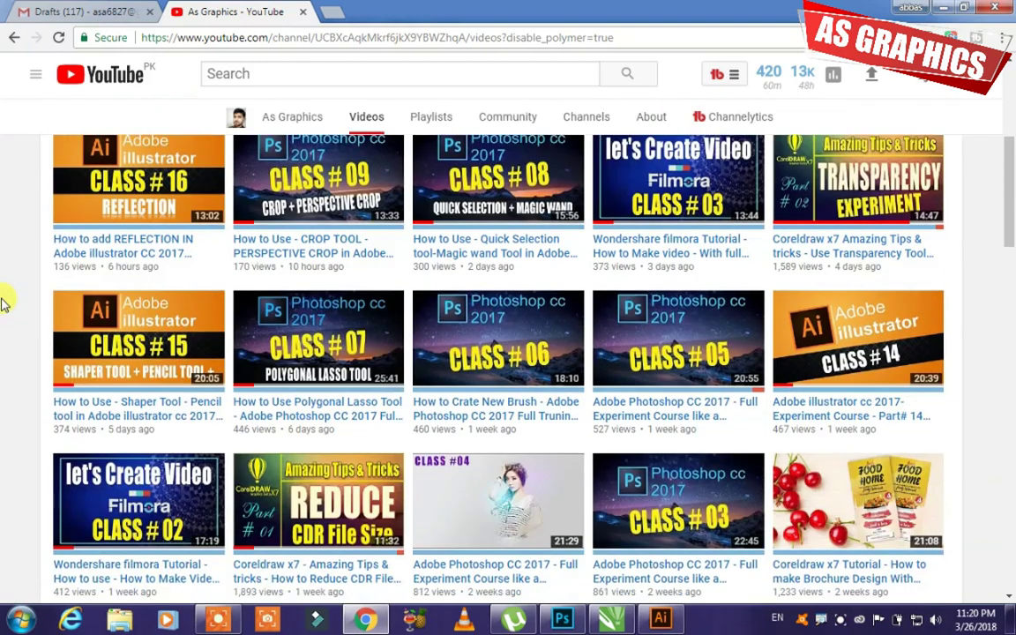
scroll(3, 300, "up", 3)
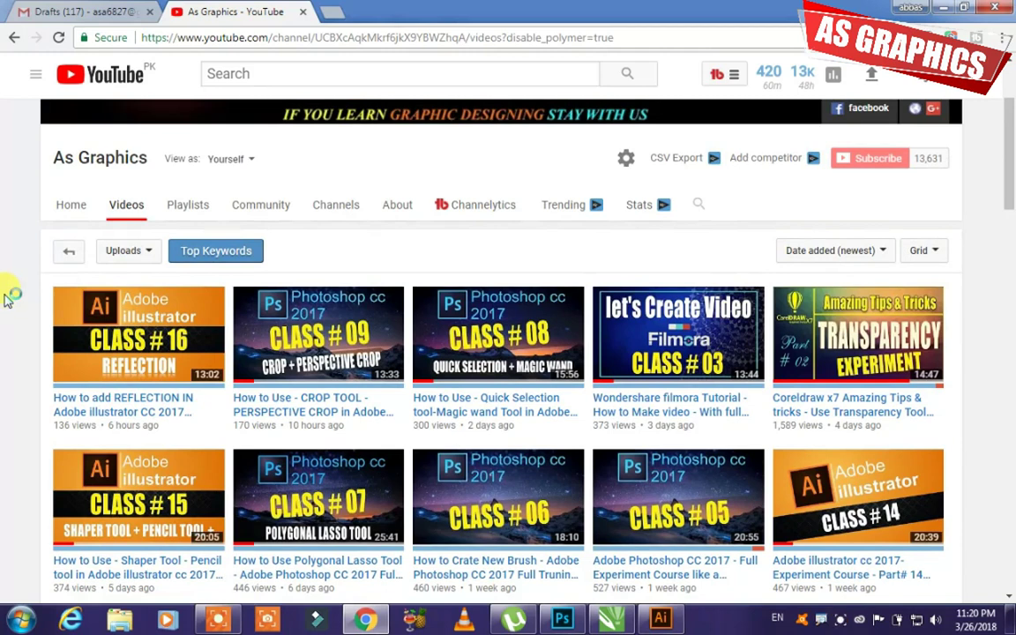
scroll(7, 300, "up", 3)
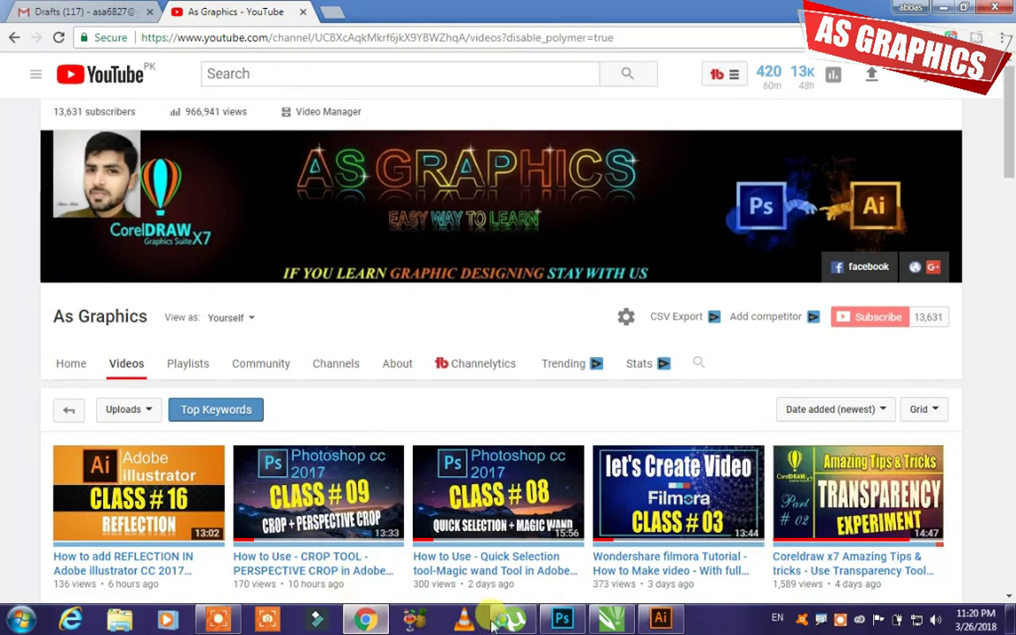
Step: Switch back to CorelDRAW, undo the object narrowing and the 4 by 1 inch resize of the football banner, and clear the selection
left_click(609, 620)
left_click(605, 621)
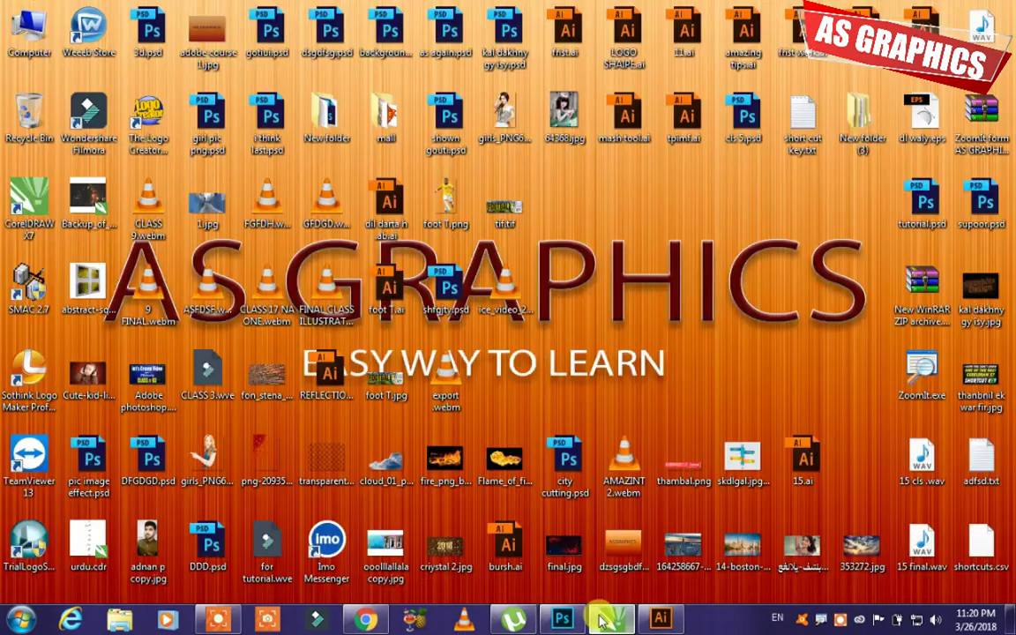
left_click(603, 621)
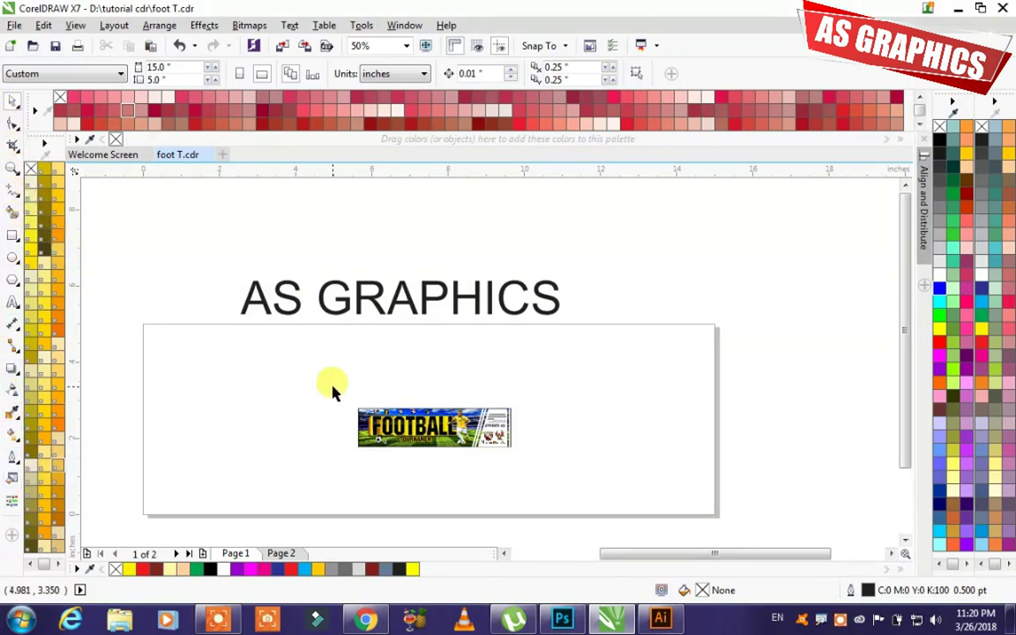
key("ctrl+z")
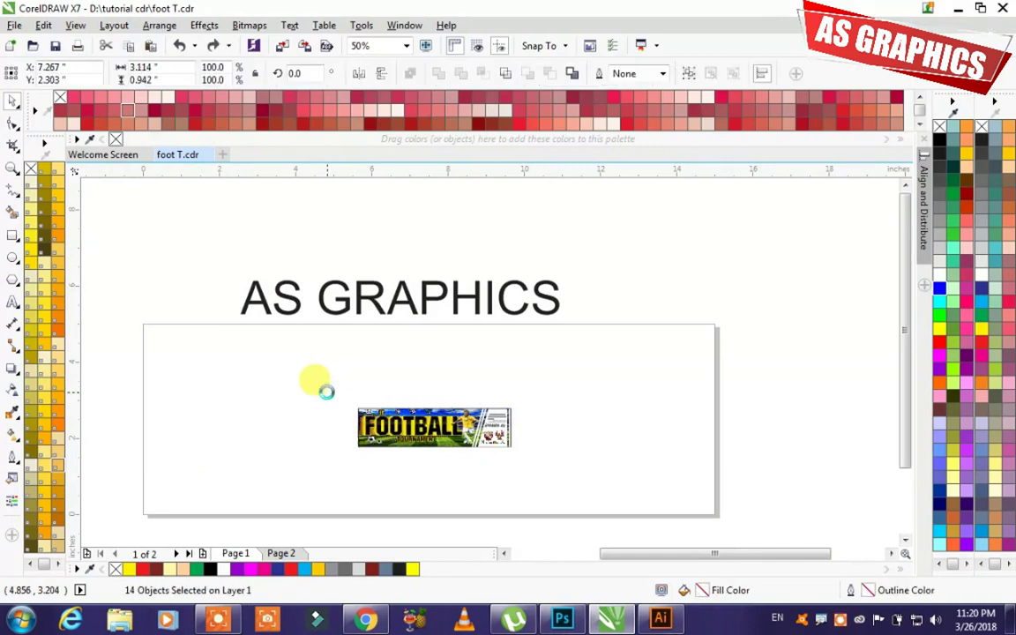
left_click(186, 416)
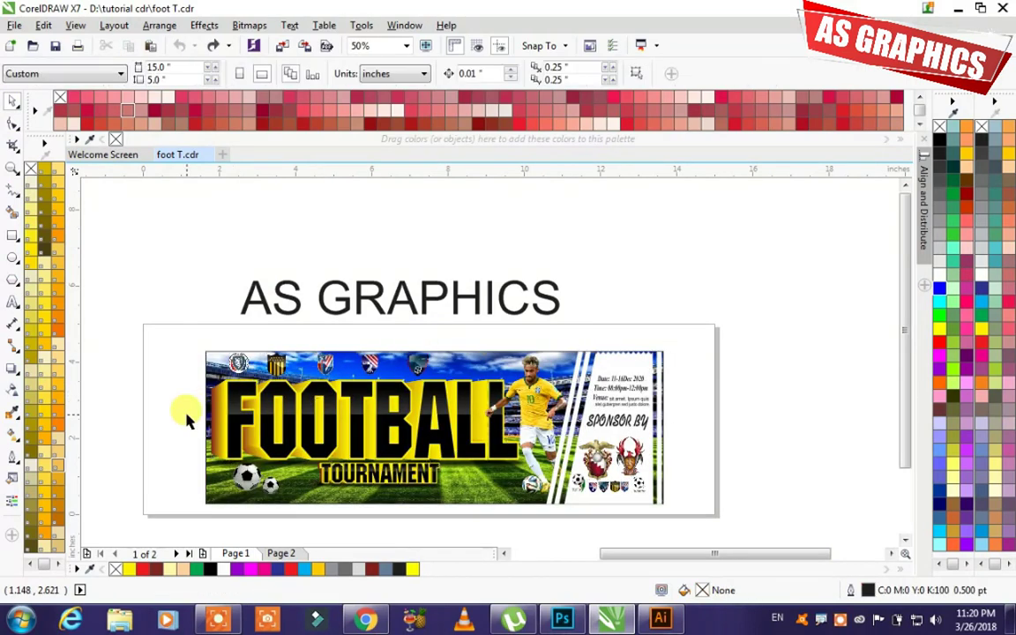
scroll(181, 414, "up", 2)
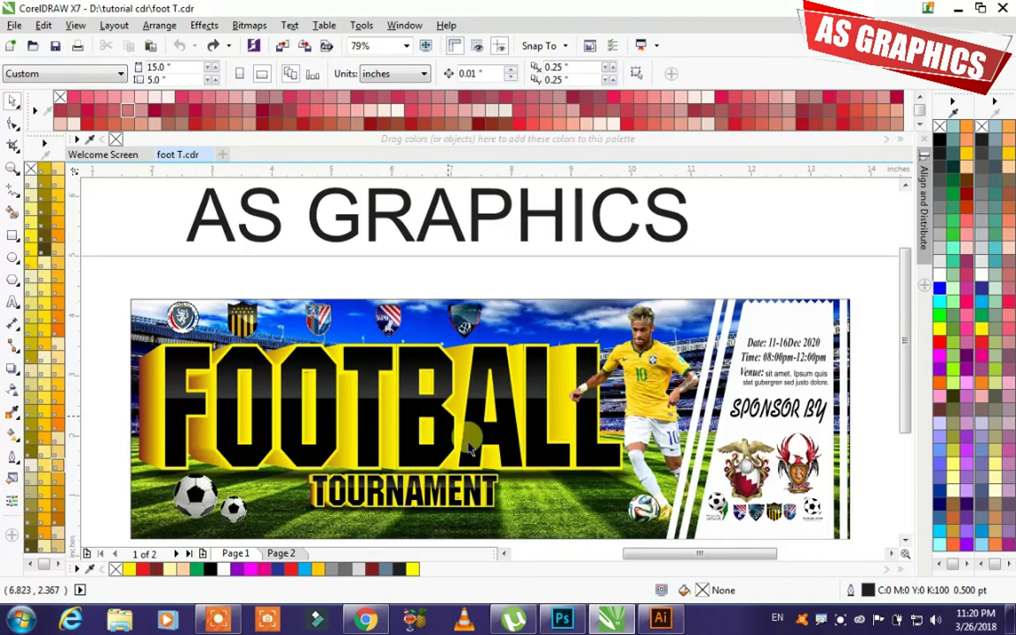
key("alt+Tab")
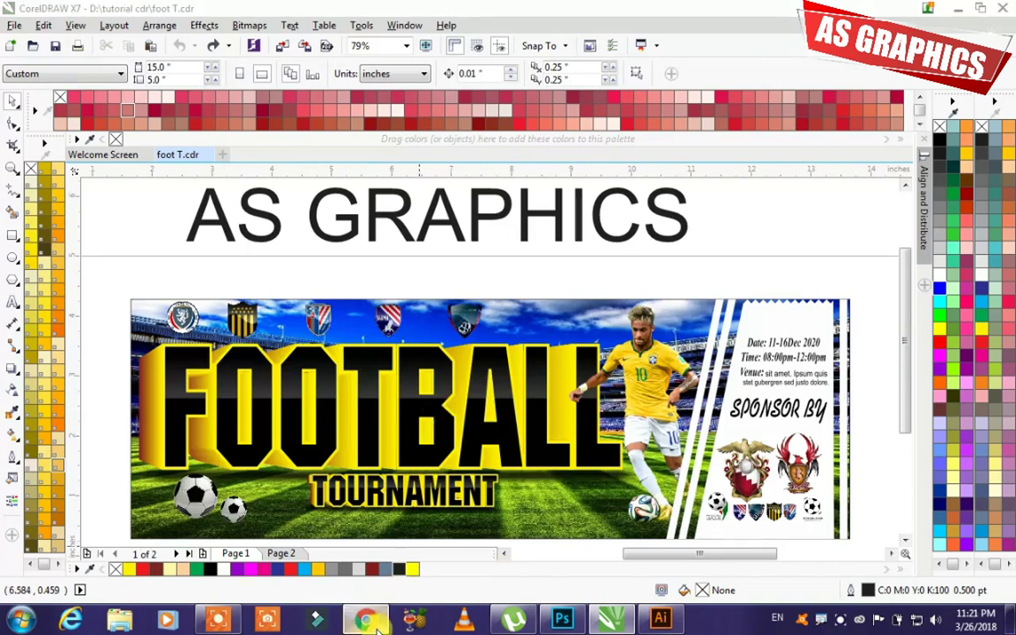